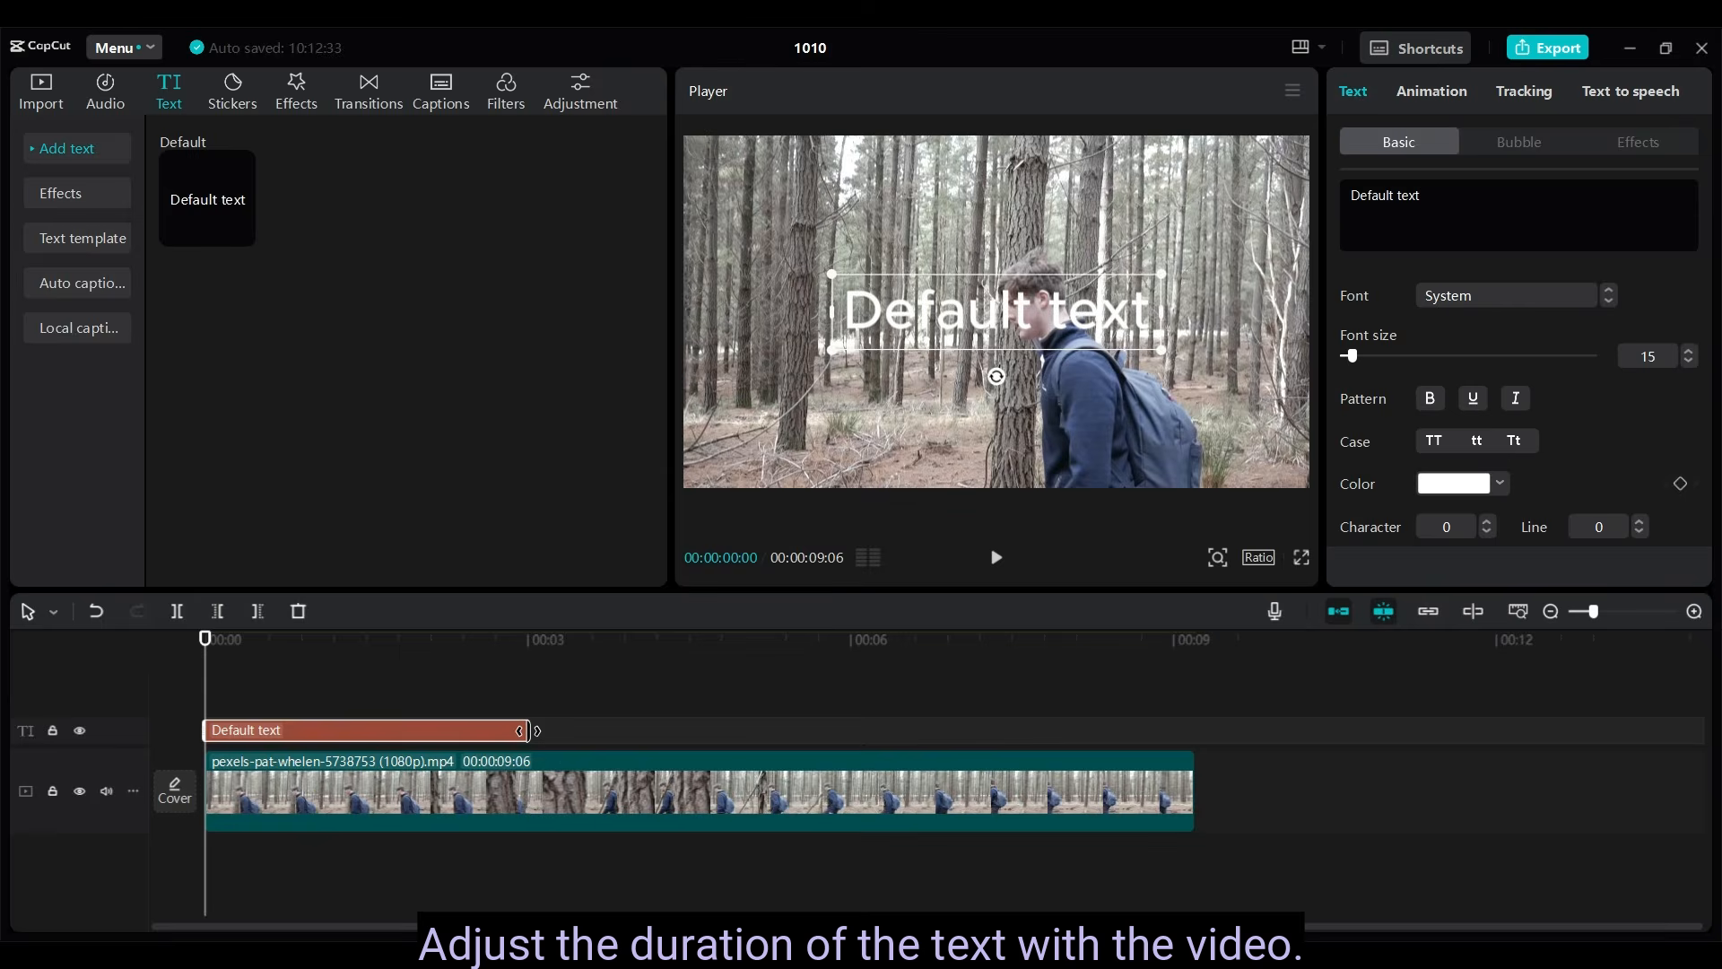
- Extend the default text clip to match the video's full length and set its font to Impact
drag(527, 730, 1187, 719)
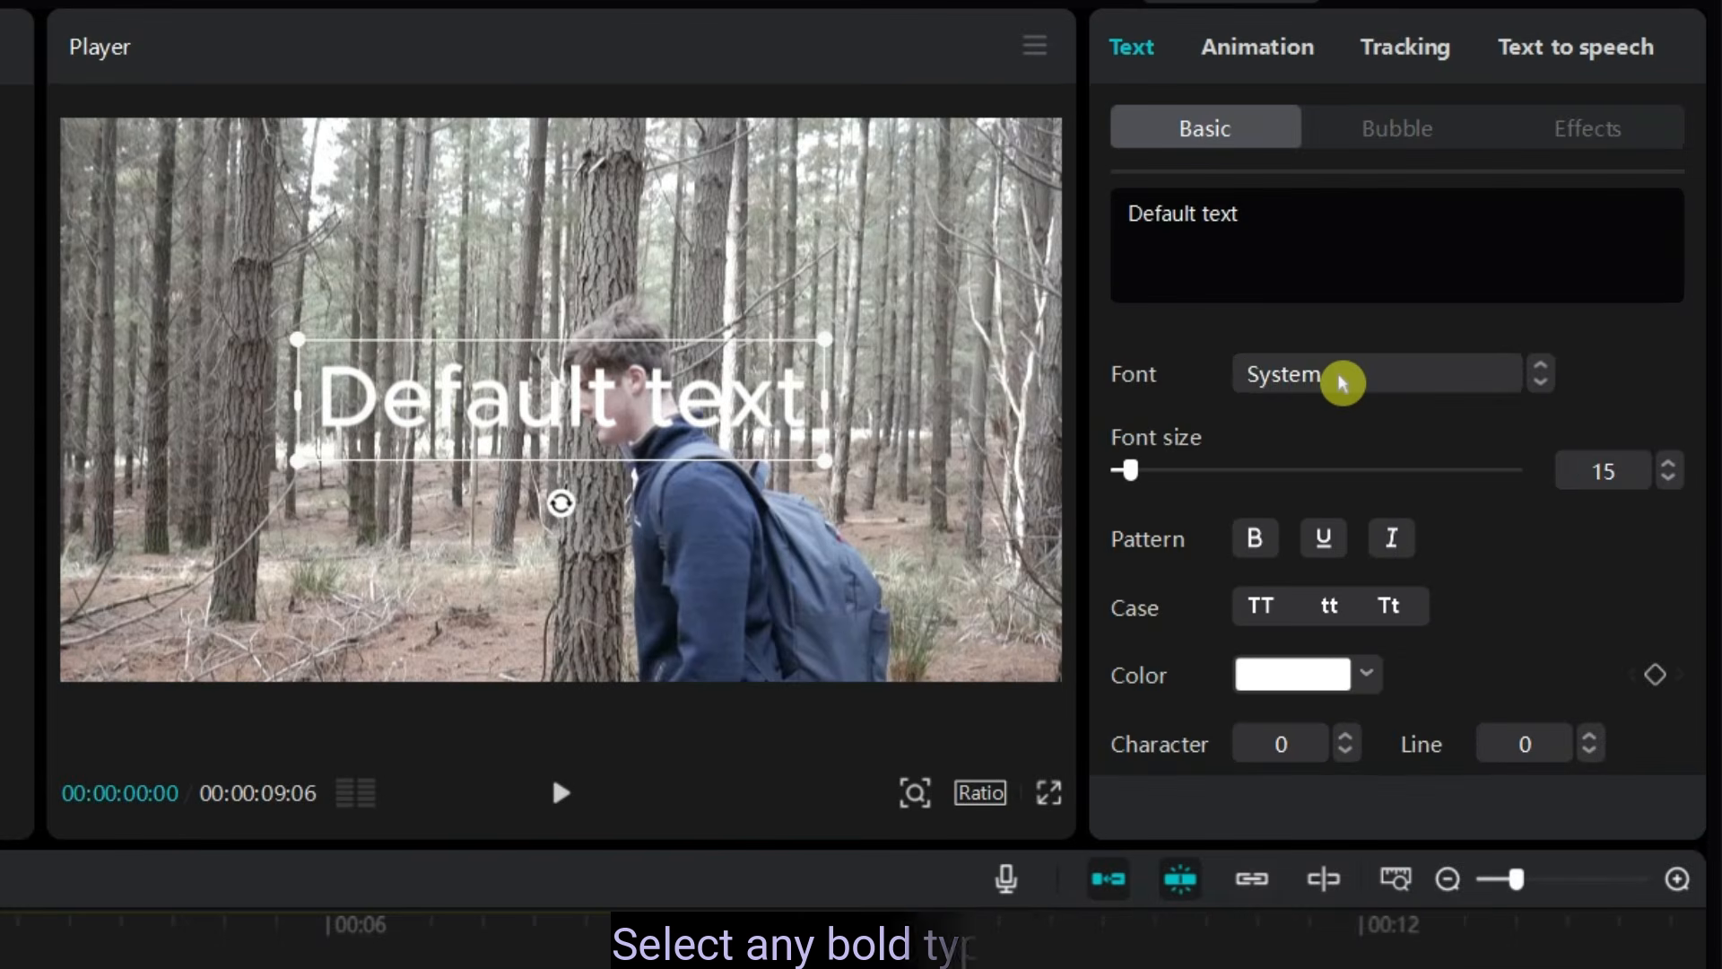
click(1343, 382)
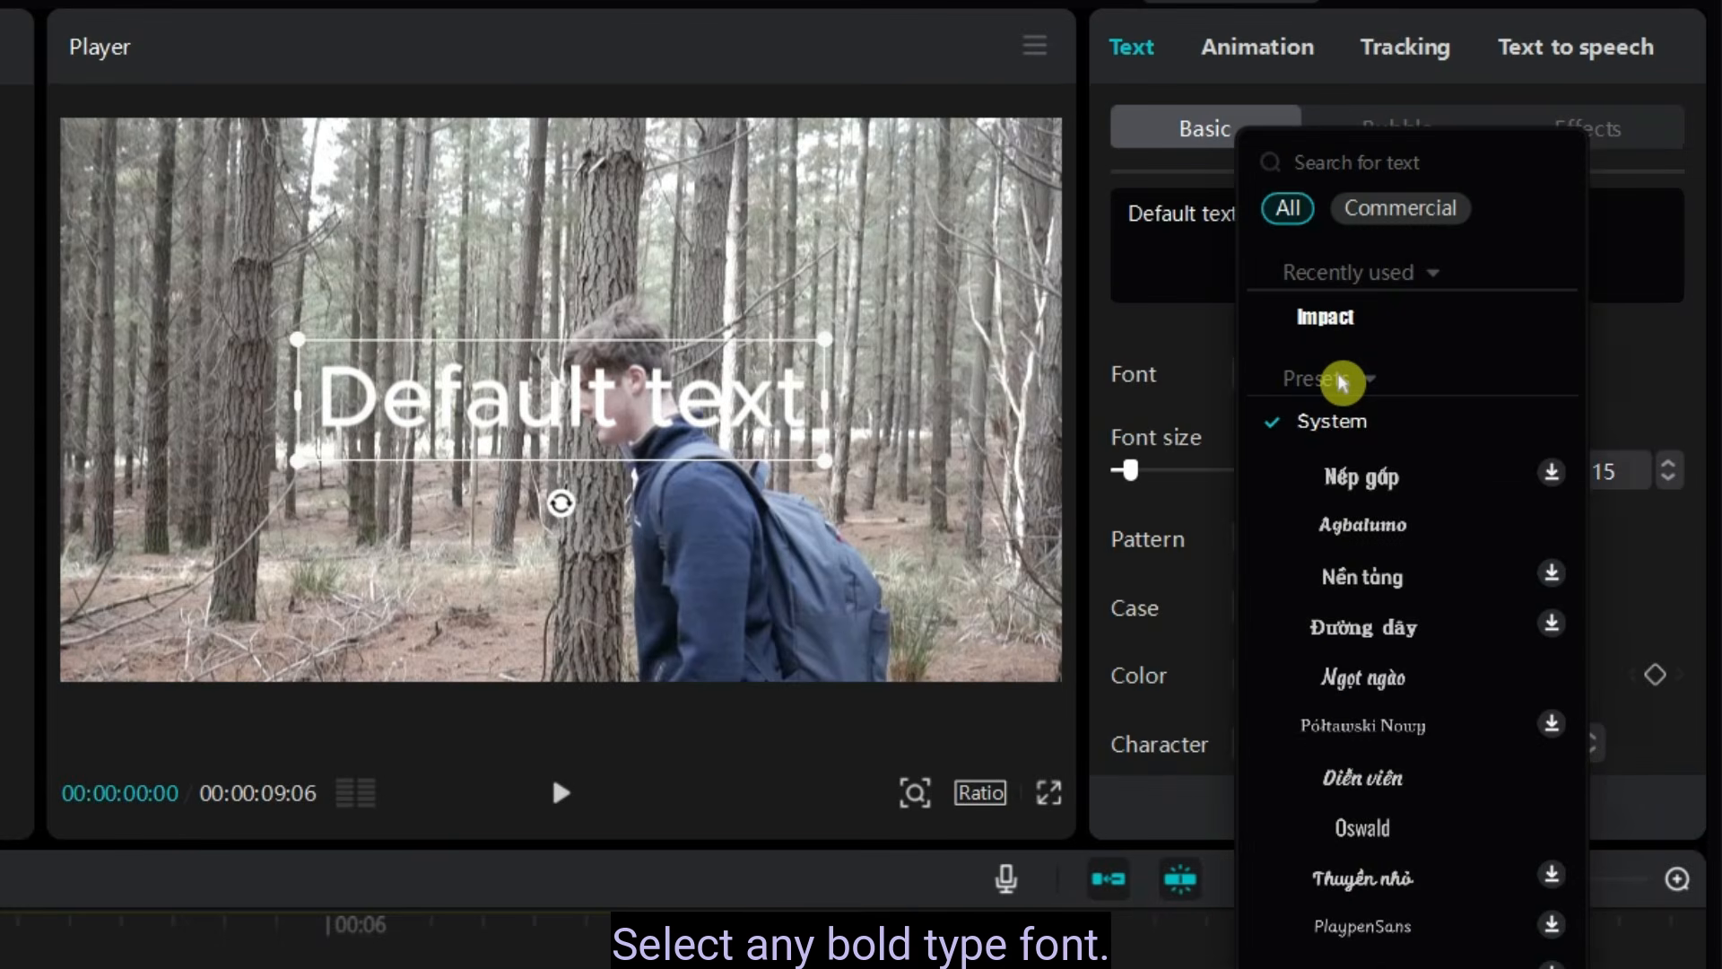
click(1352, 324)
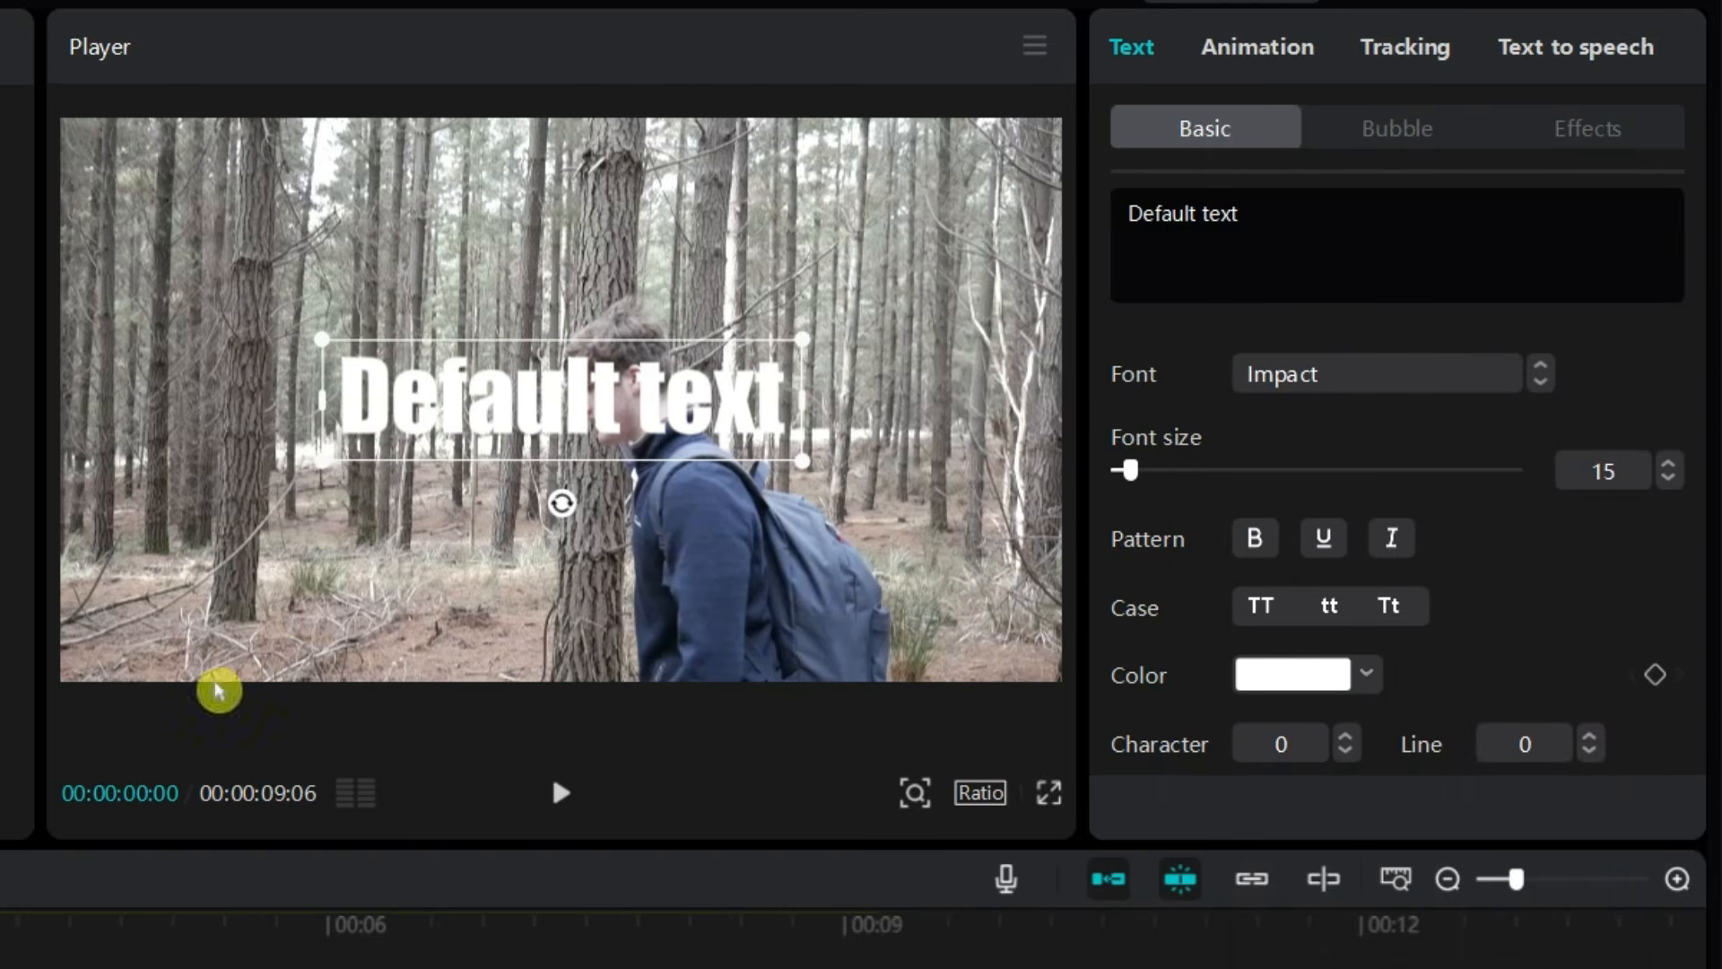
- Replace the default text with CAPCUT
triple_click(1294, 213)
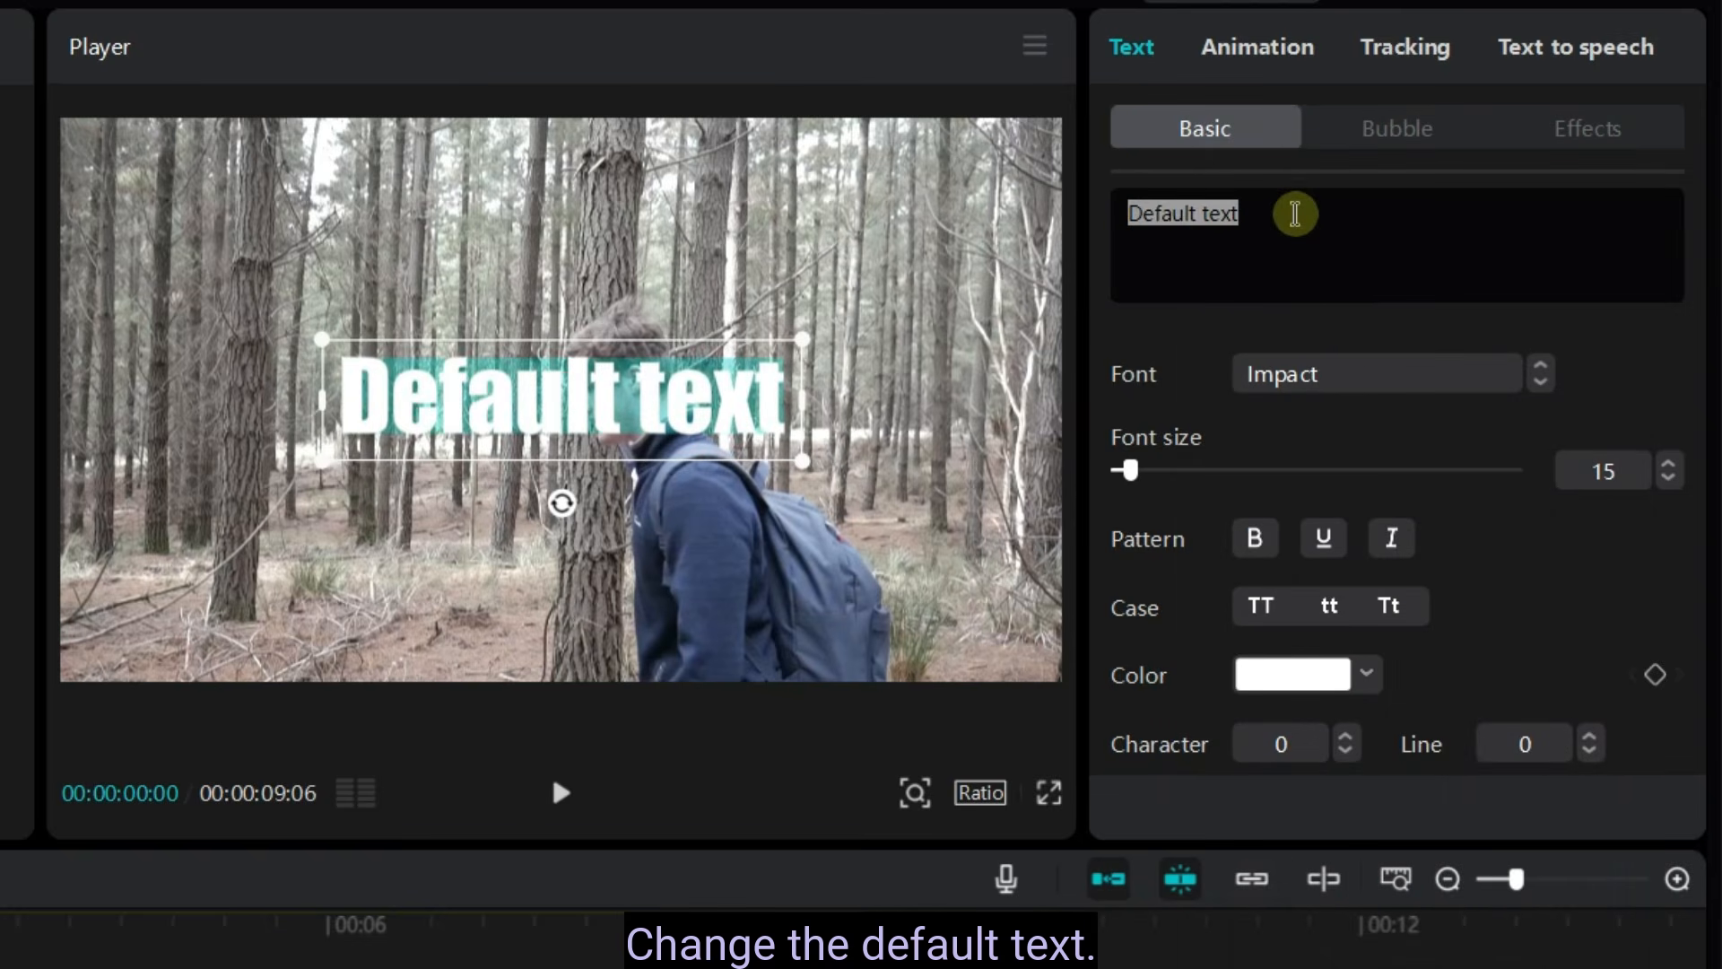
text(CAPCUT)
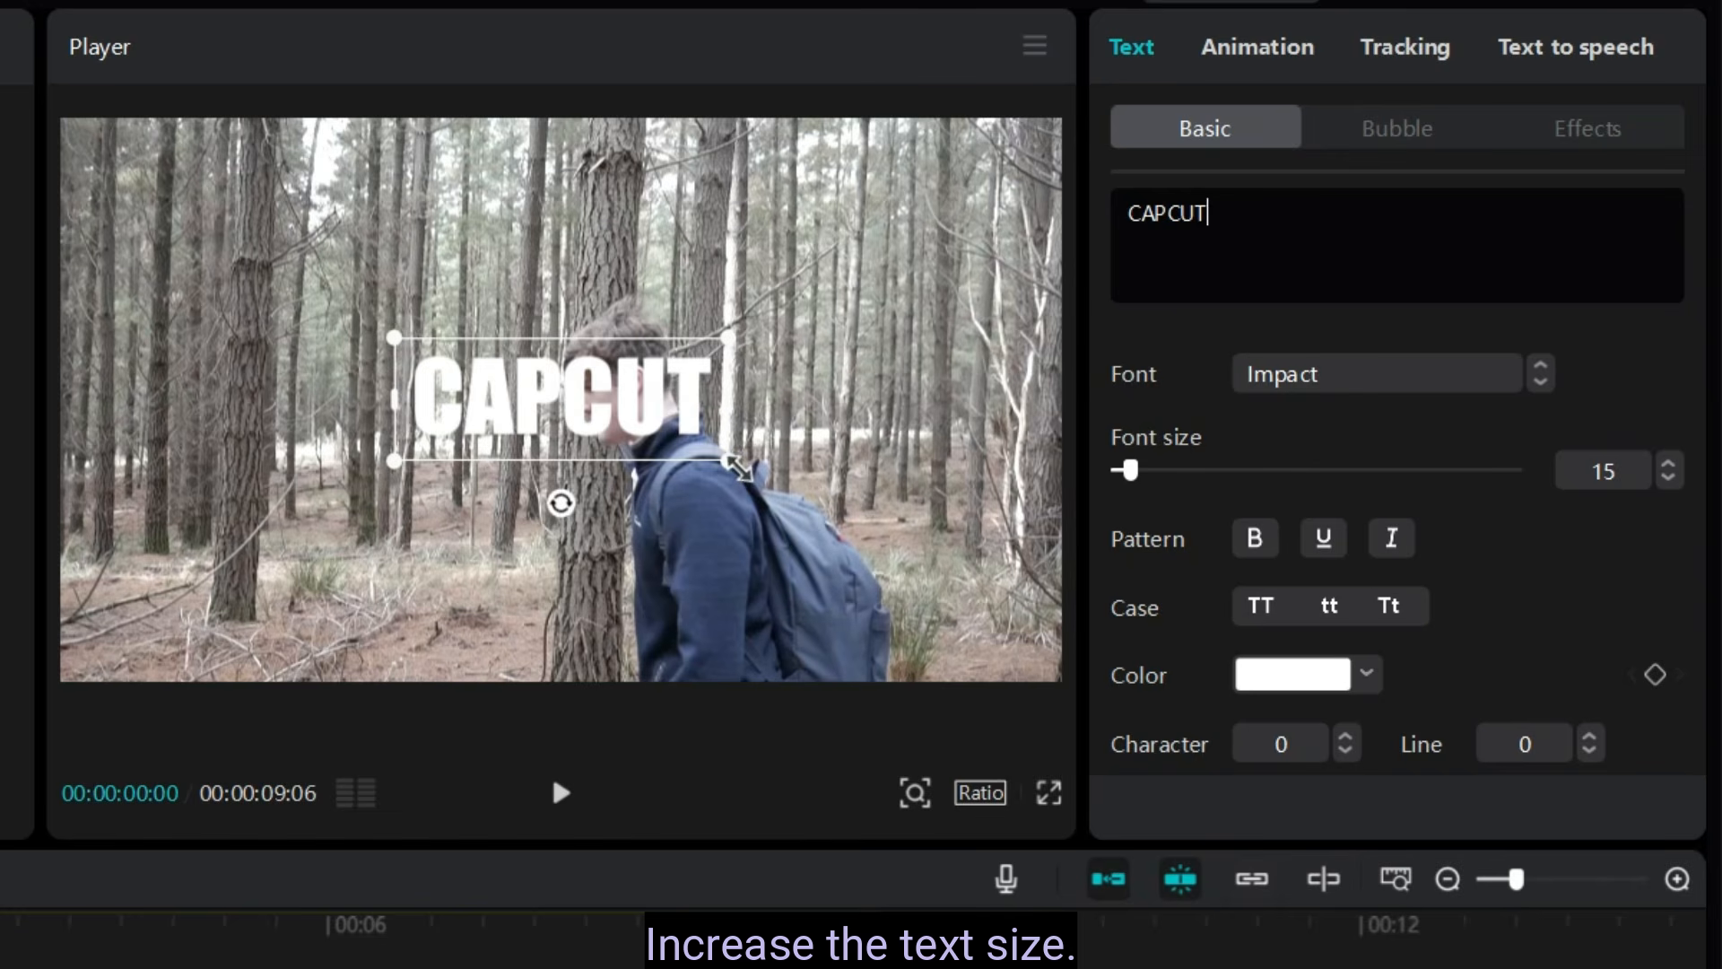
- Enlarge the CAPCUT text to about 285% scale and place it centred along the frame's lower edge, at about Y -663
drag(723, 457, 1288, 664)
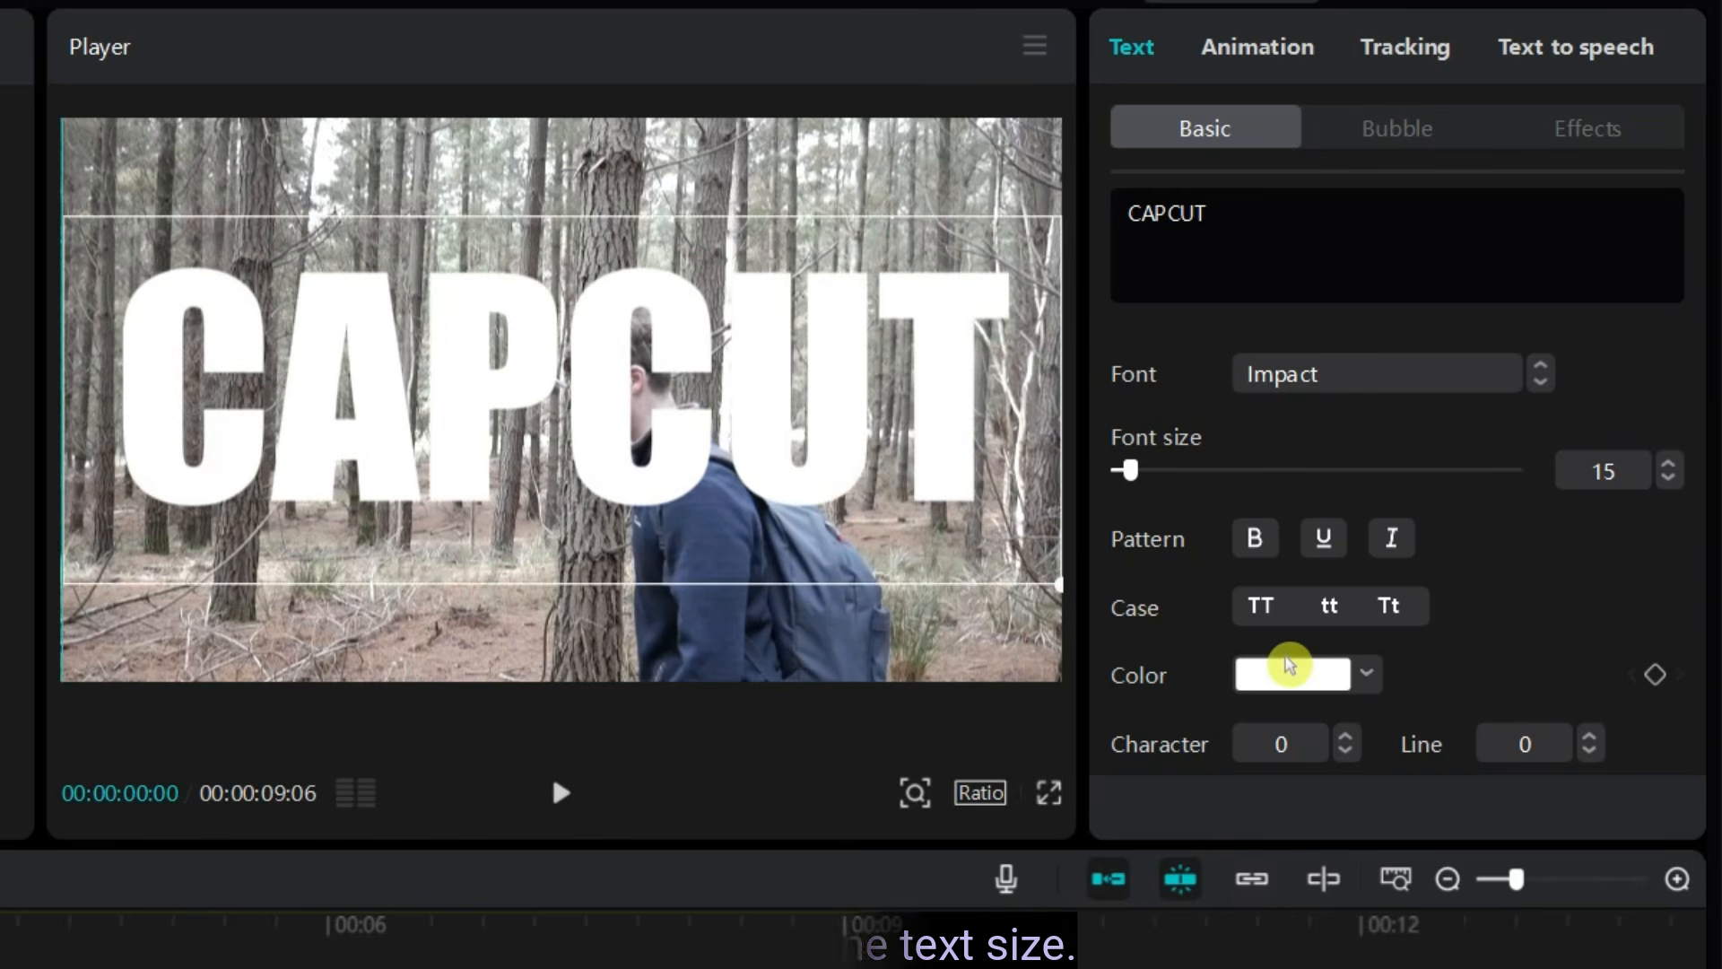
drag(797, 368, 801, 540)
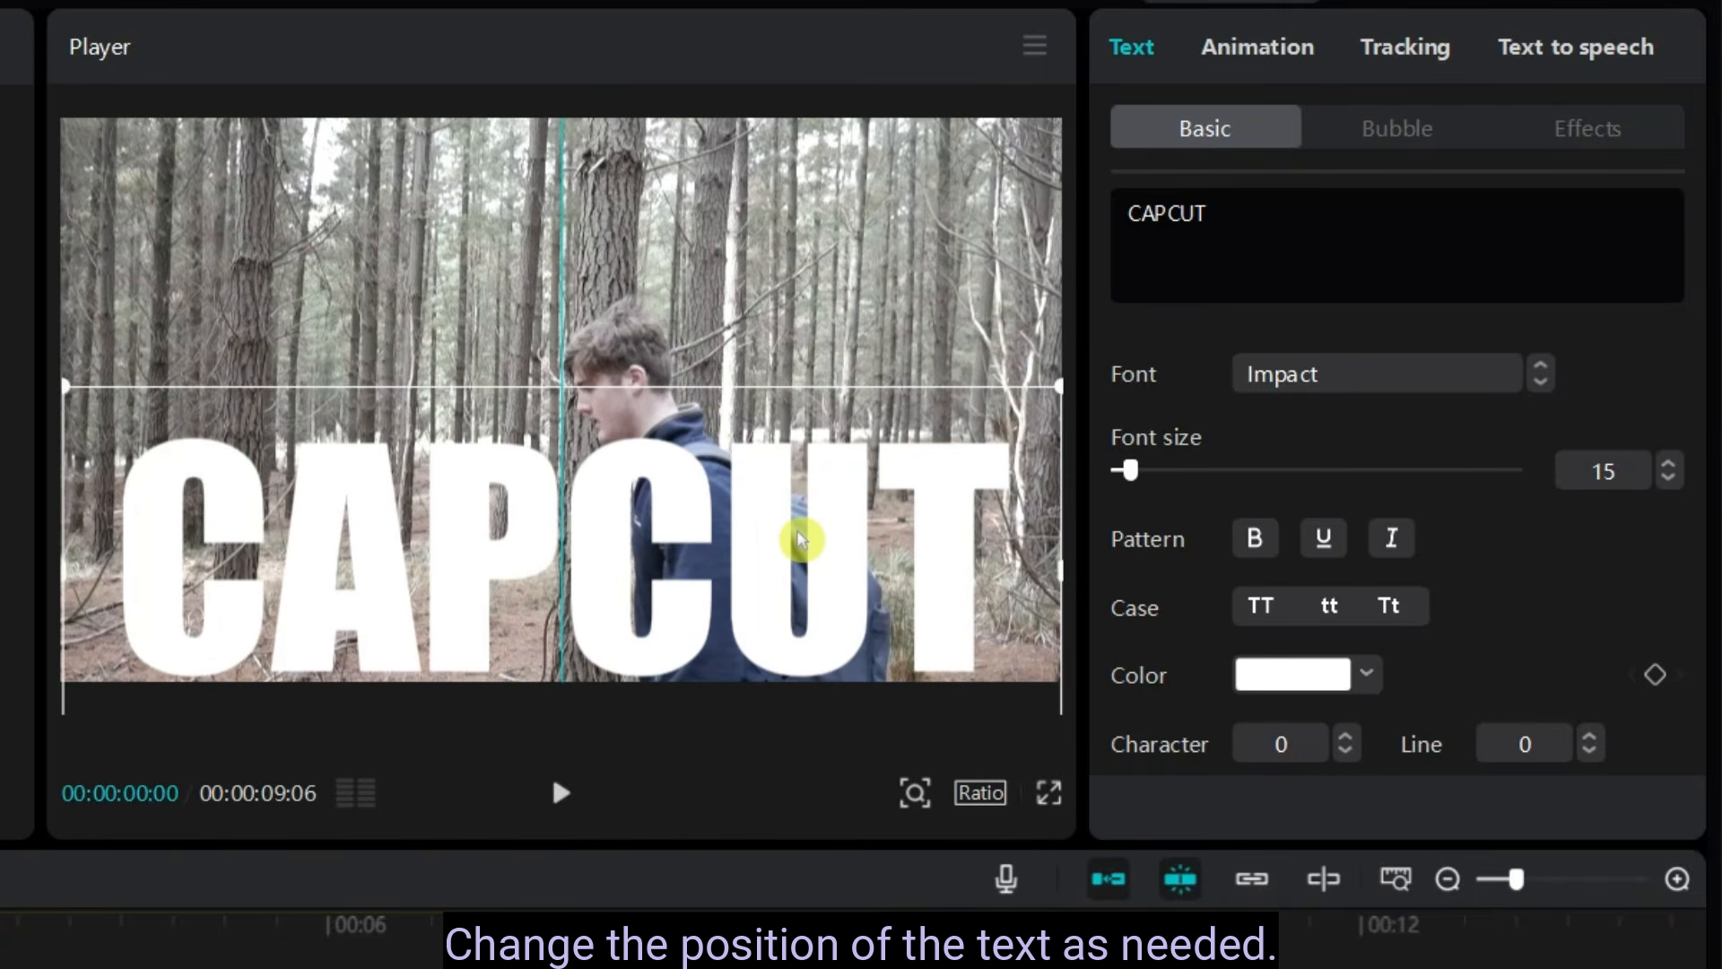
drag(1059, 387, 1039, 385)
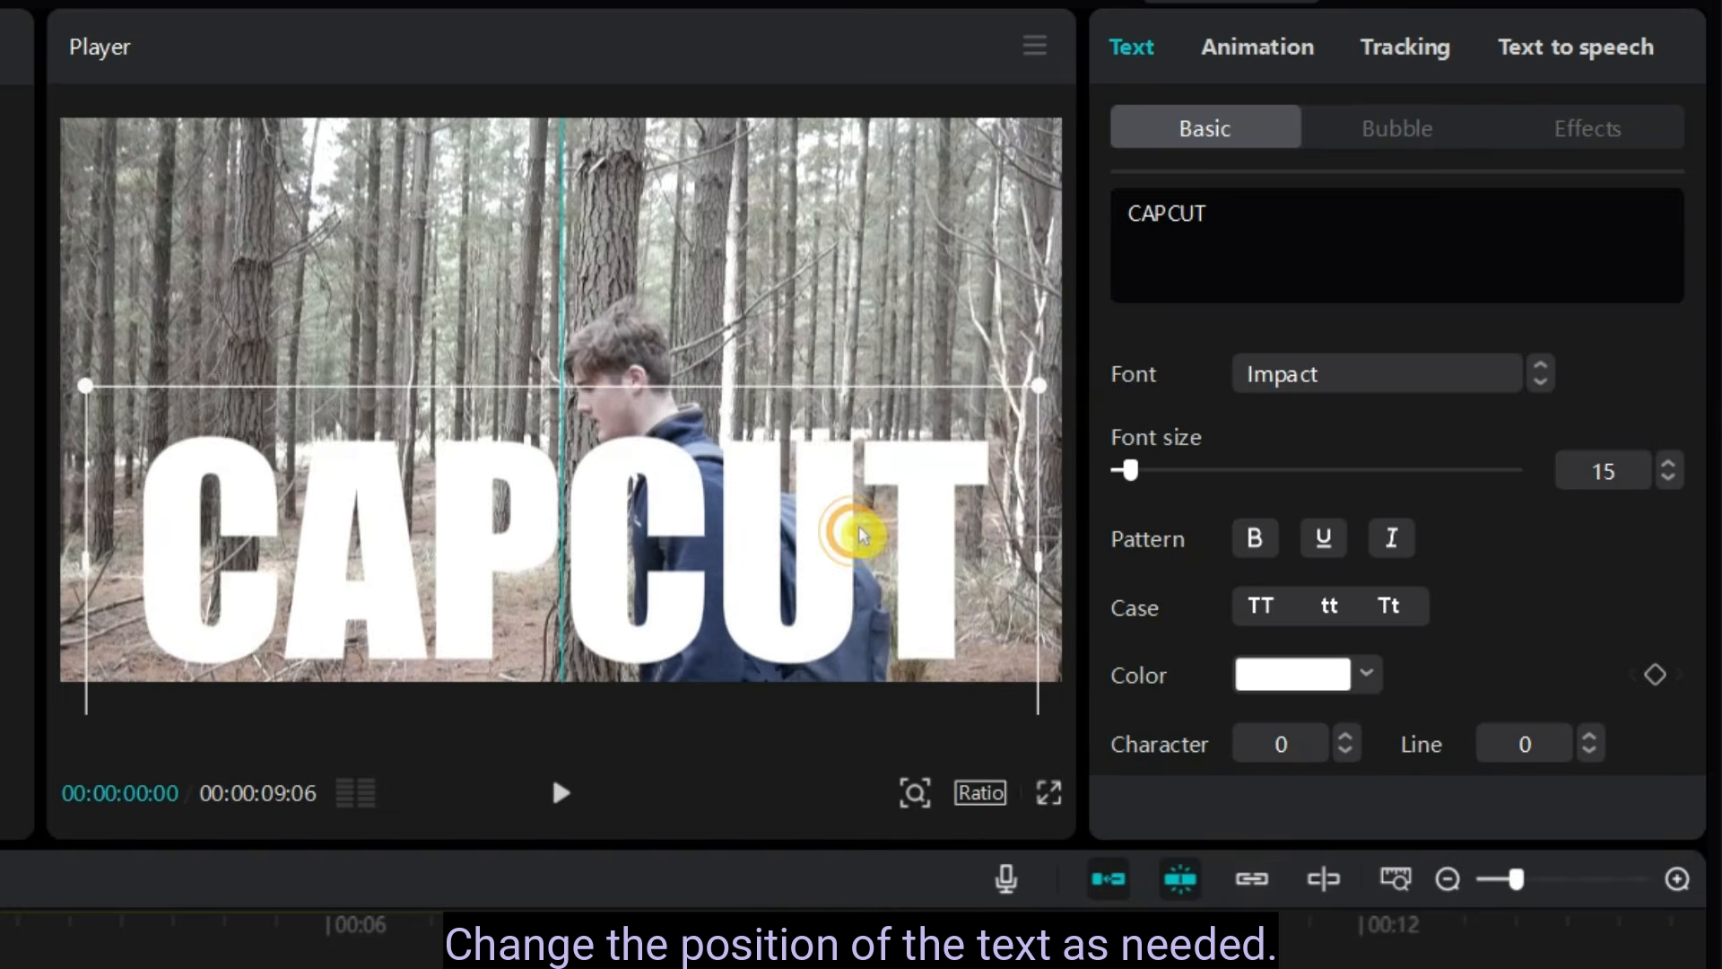
mouse_move(853, 530)
mouse_down()
mouse_move(849, 547)
mouse_move(869, 538)
mouse_up()
- Set the character spacing of the CAPCUT text to 2
scroll(1537, 642, down, 3)
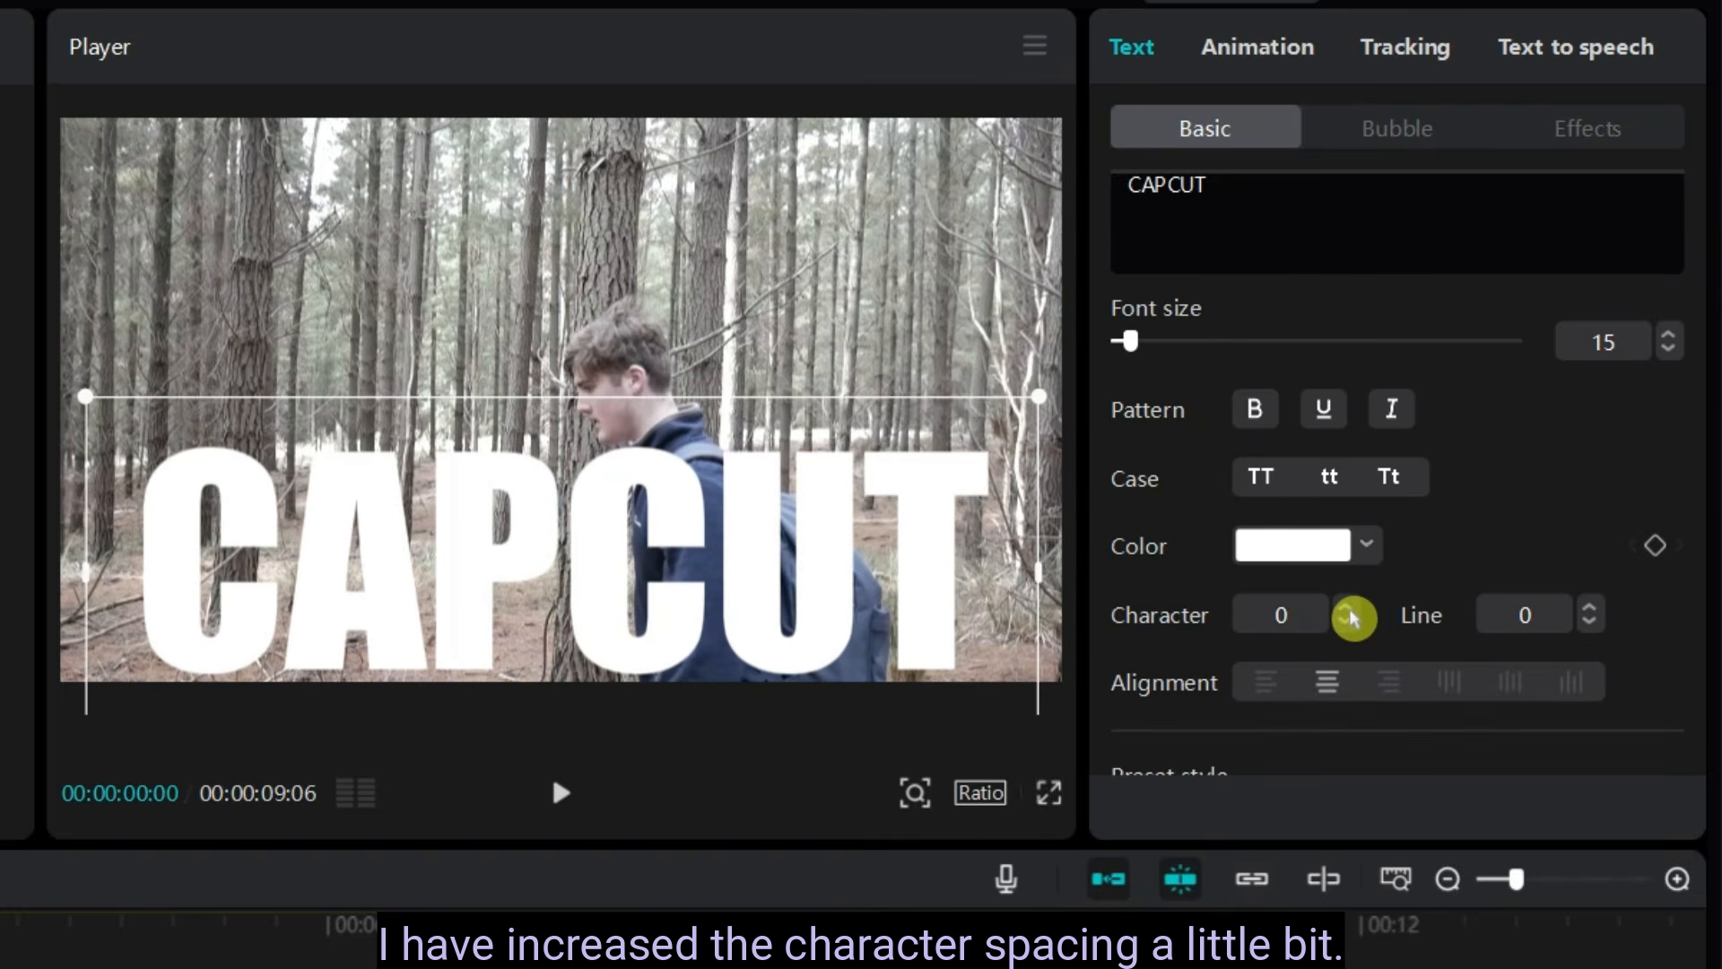
click(1348, 609)
click(1348, 609)
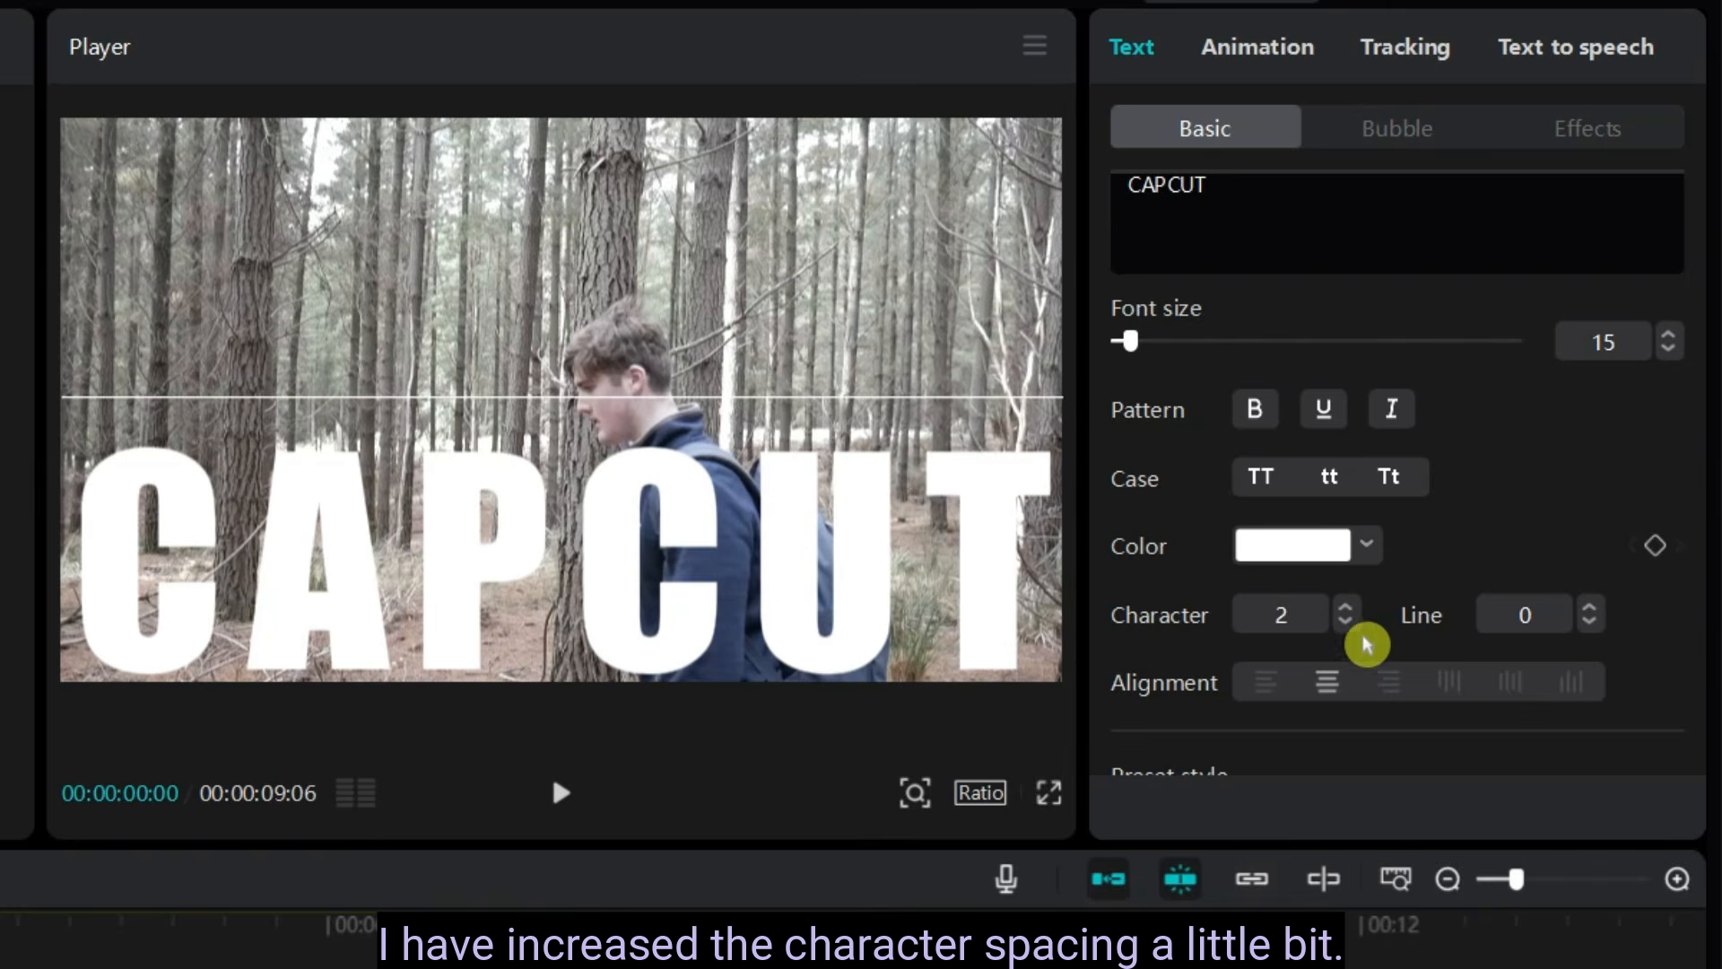
- Change the fill color of the CAPCUT text to black
scroll(1526, 385, down, 2)
scroll(1375, 675, up, 4)
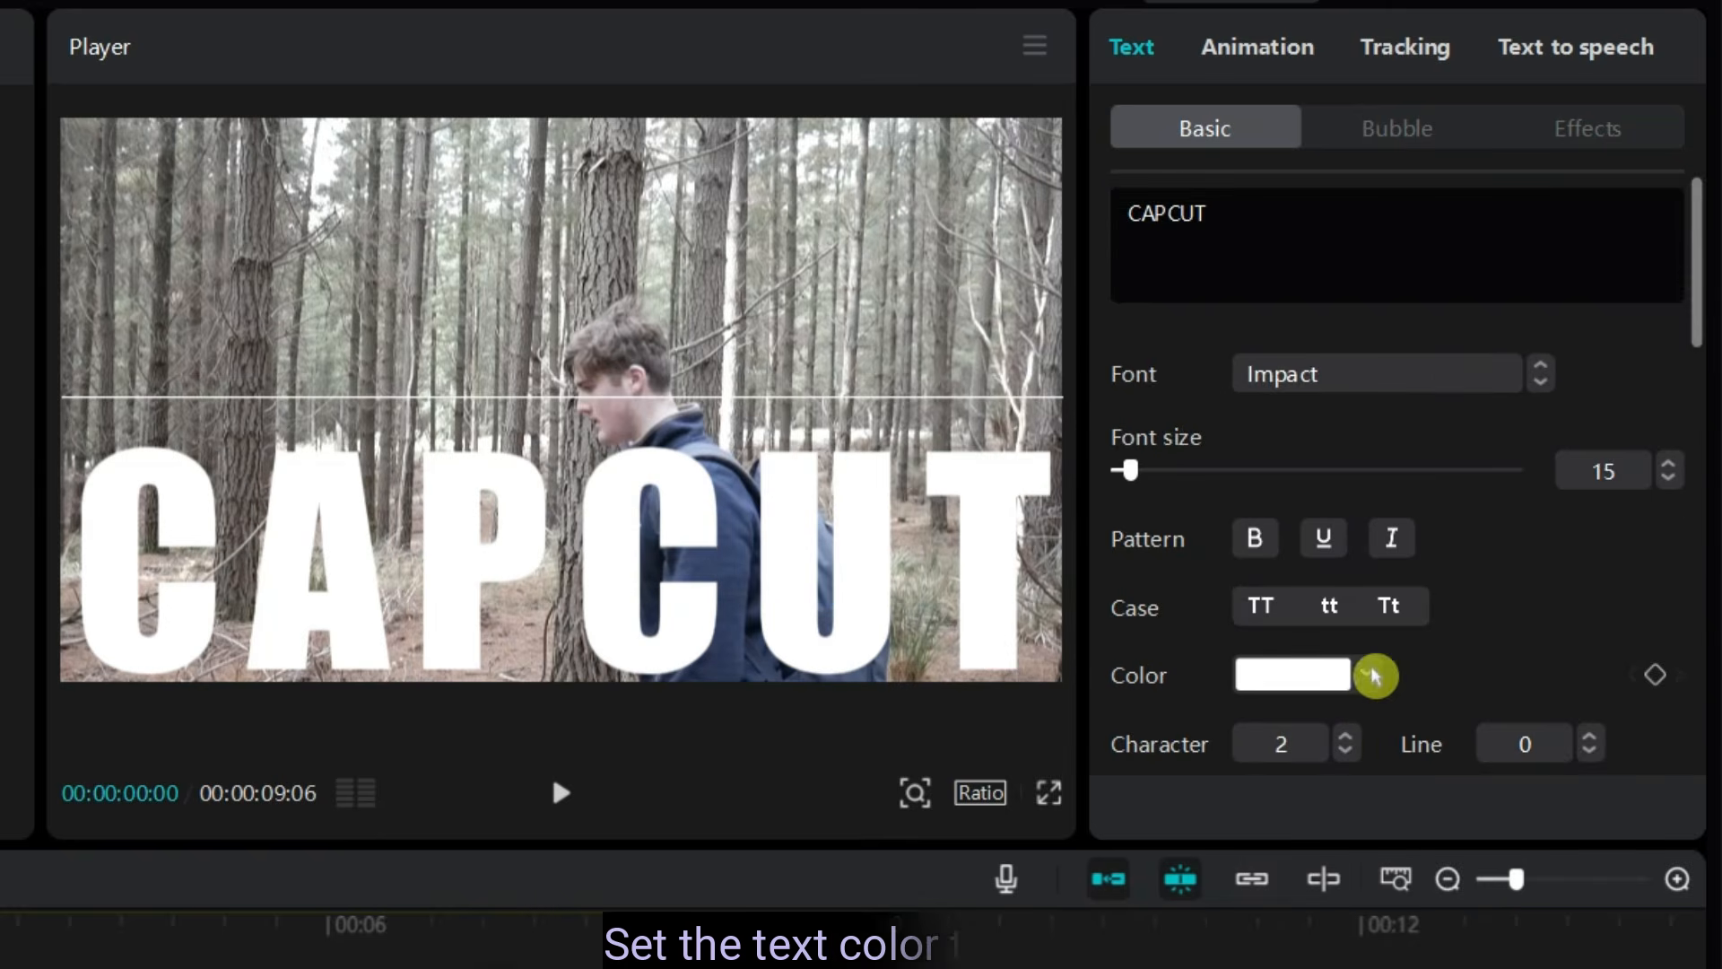
click(1316, 687)
click(1541, 923)
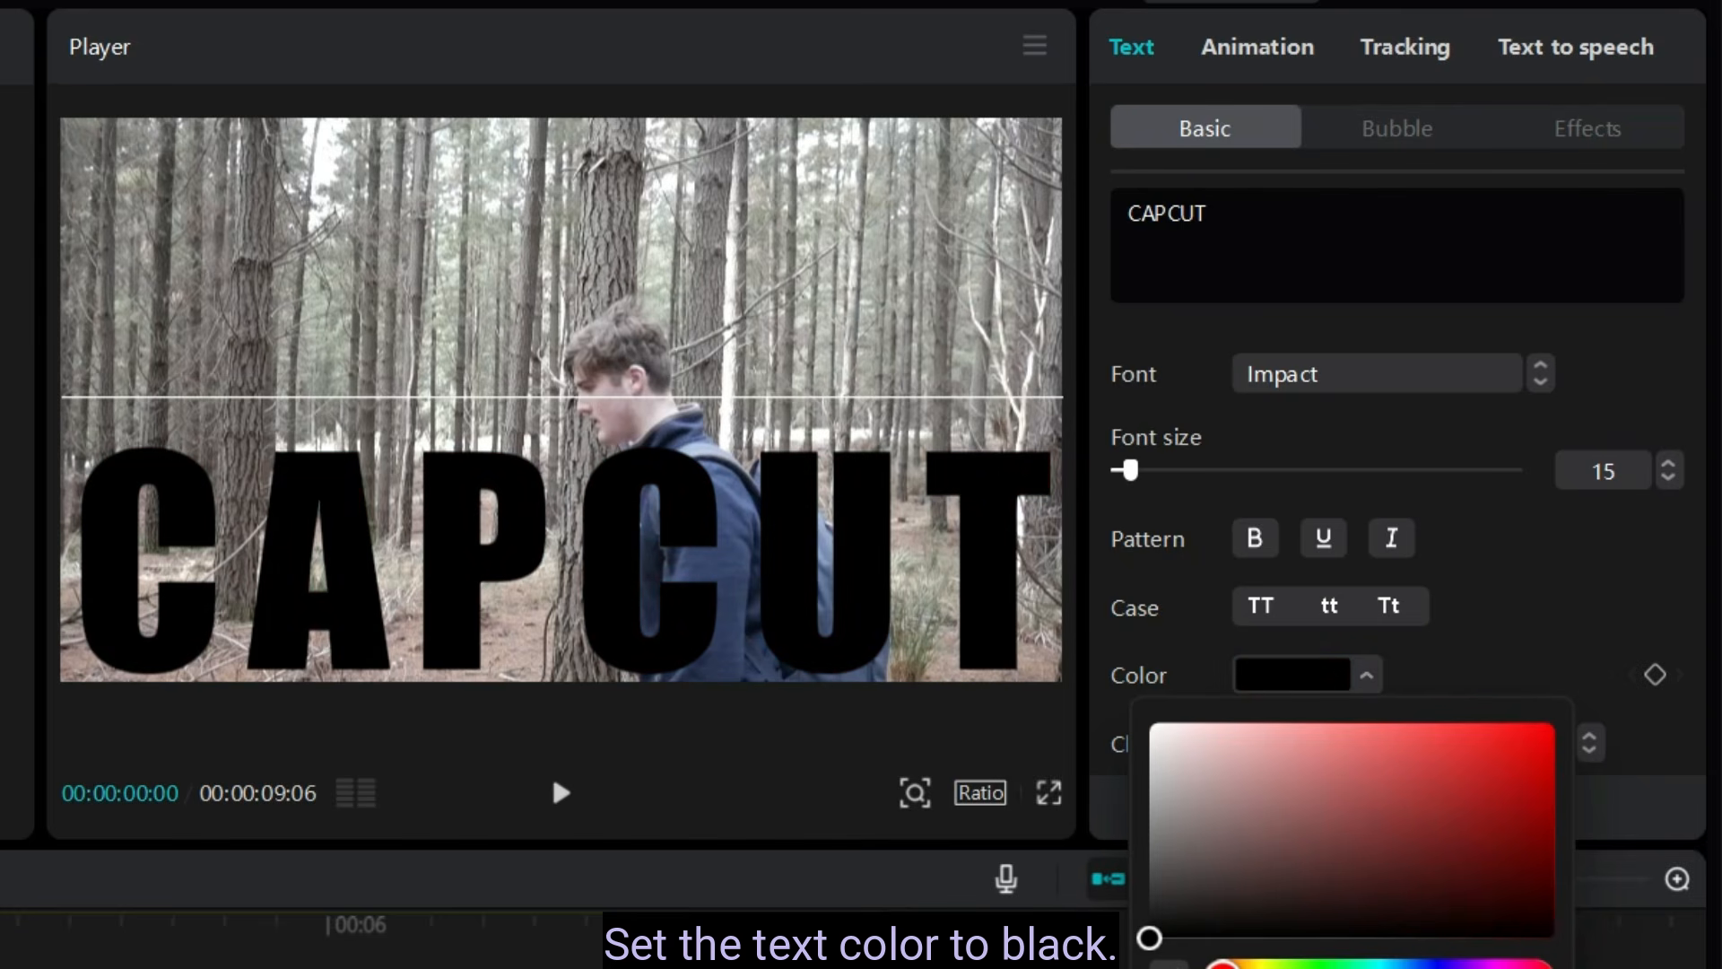
click(1487, 638)
- Enable a stroke on the CAPCUT text and set its color to white (FFFFFF)
scroll(1487, 639, down, 10)
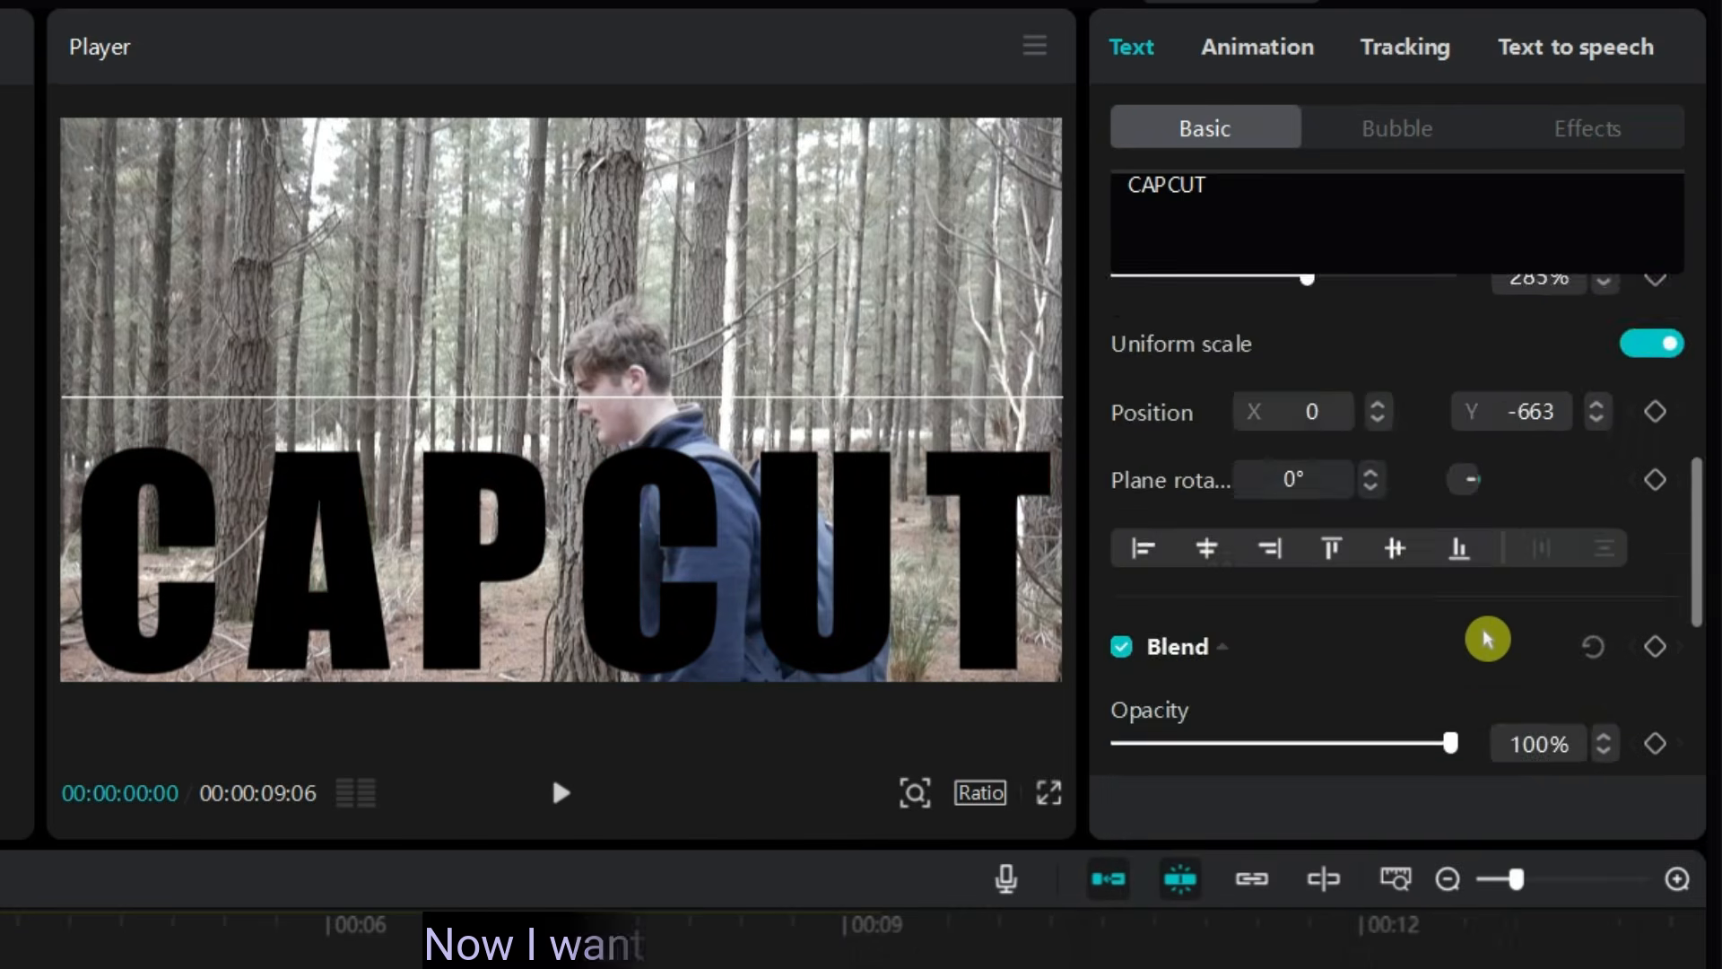
scroll(1487, 639, up, 10)
mouse_move(1700, 325)
mouse_down()
mouse_move(1706, 362)
mouse_move(1702, 225)
mouse_move(1717, 694)
mouse_up()
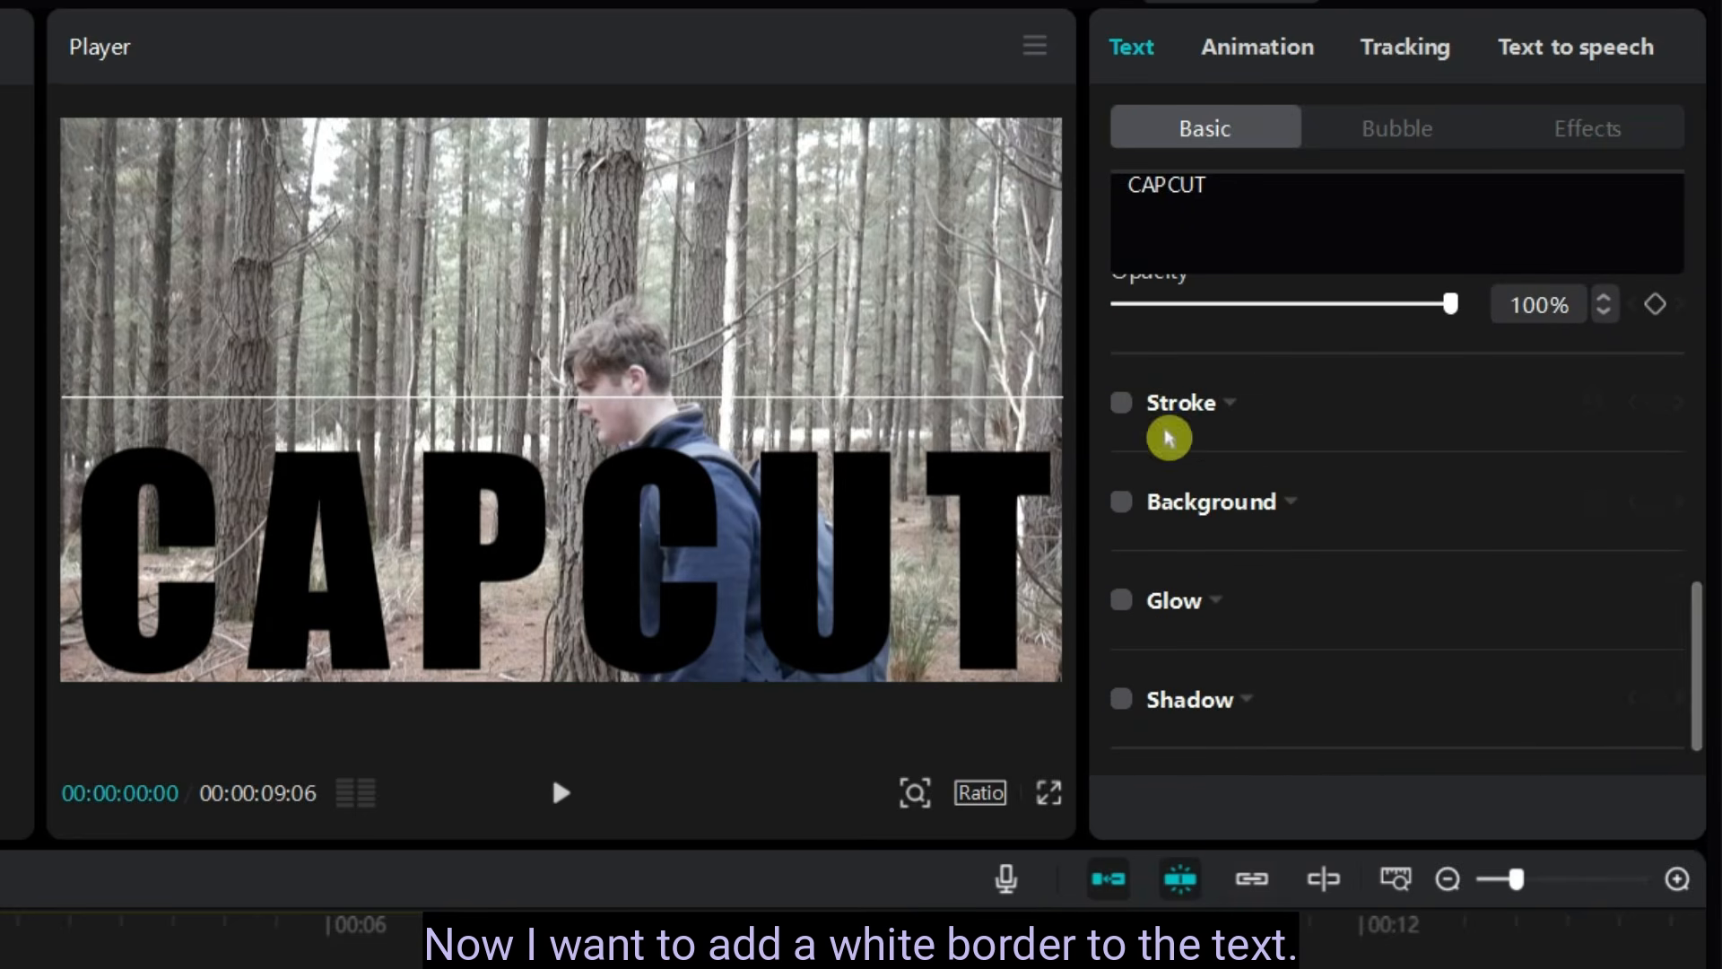
click(1237, 412)
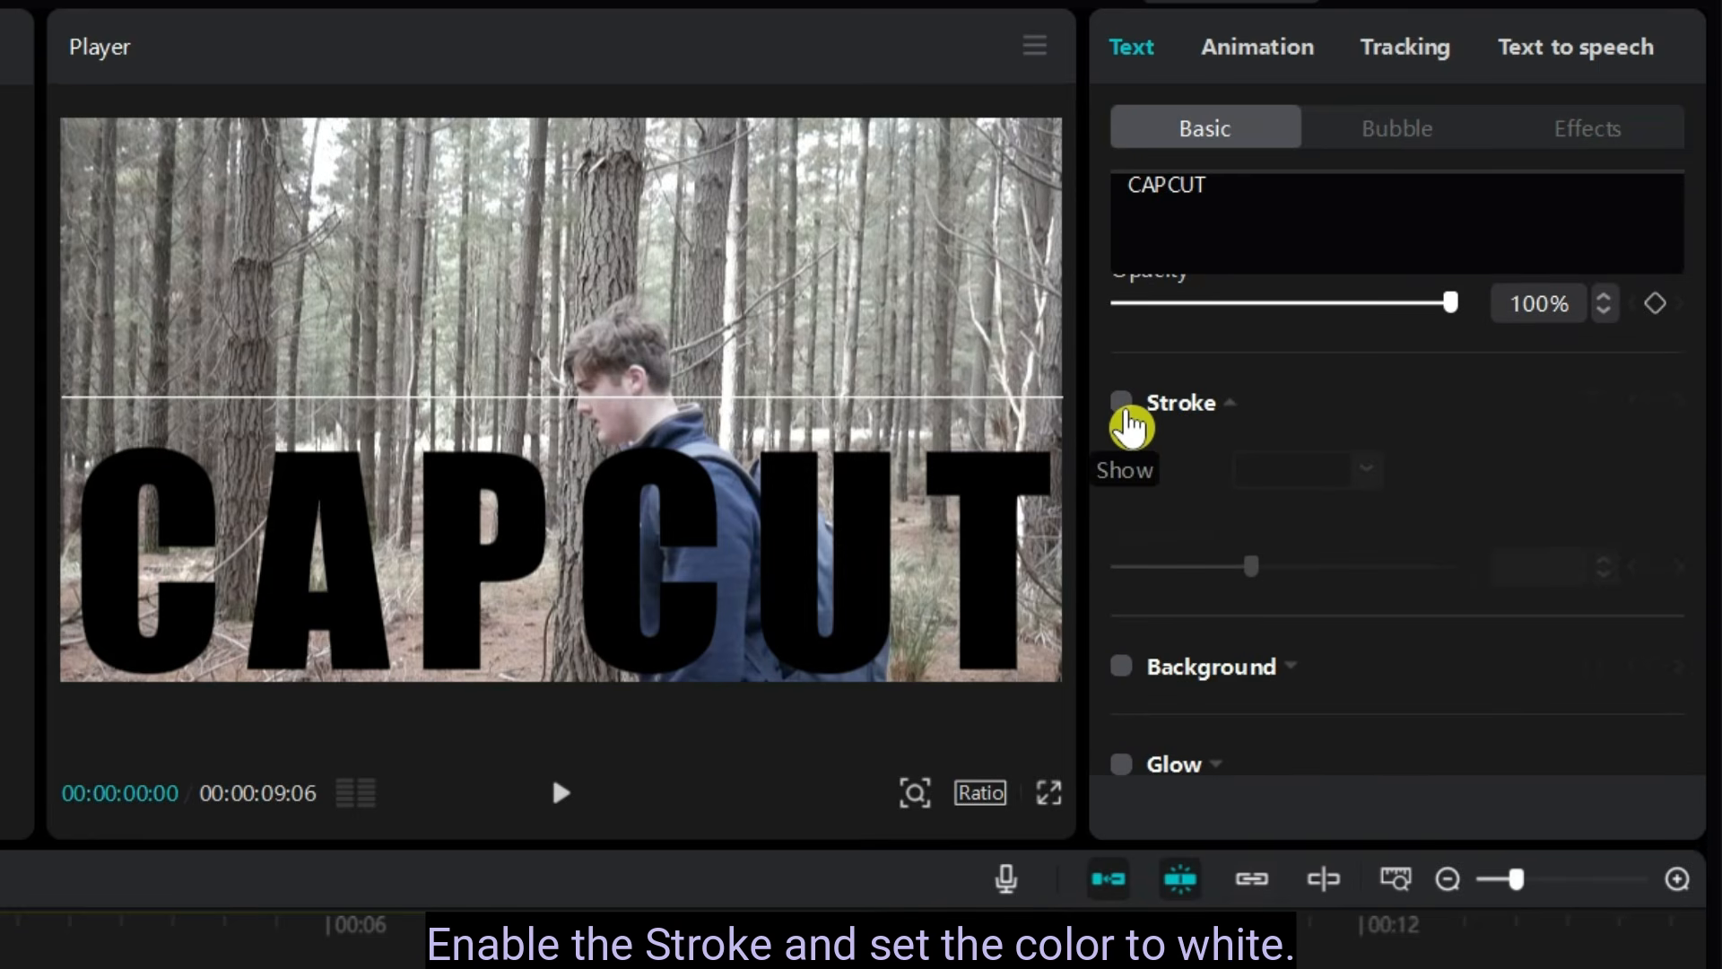
click(1123, 406)
click(1291, 469)
drag(1174, 681, 1157, 430)
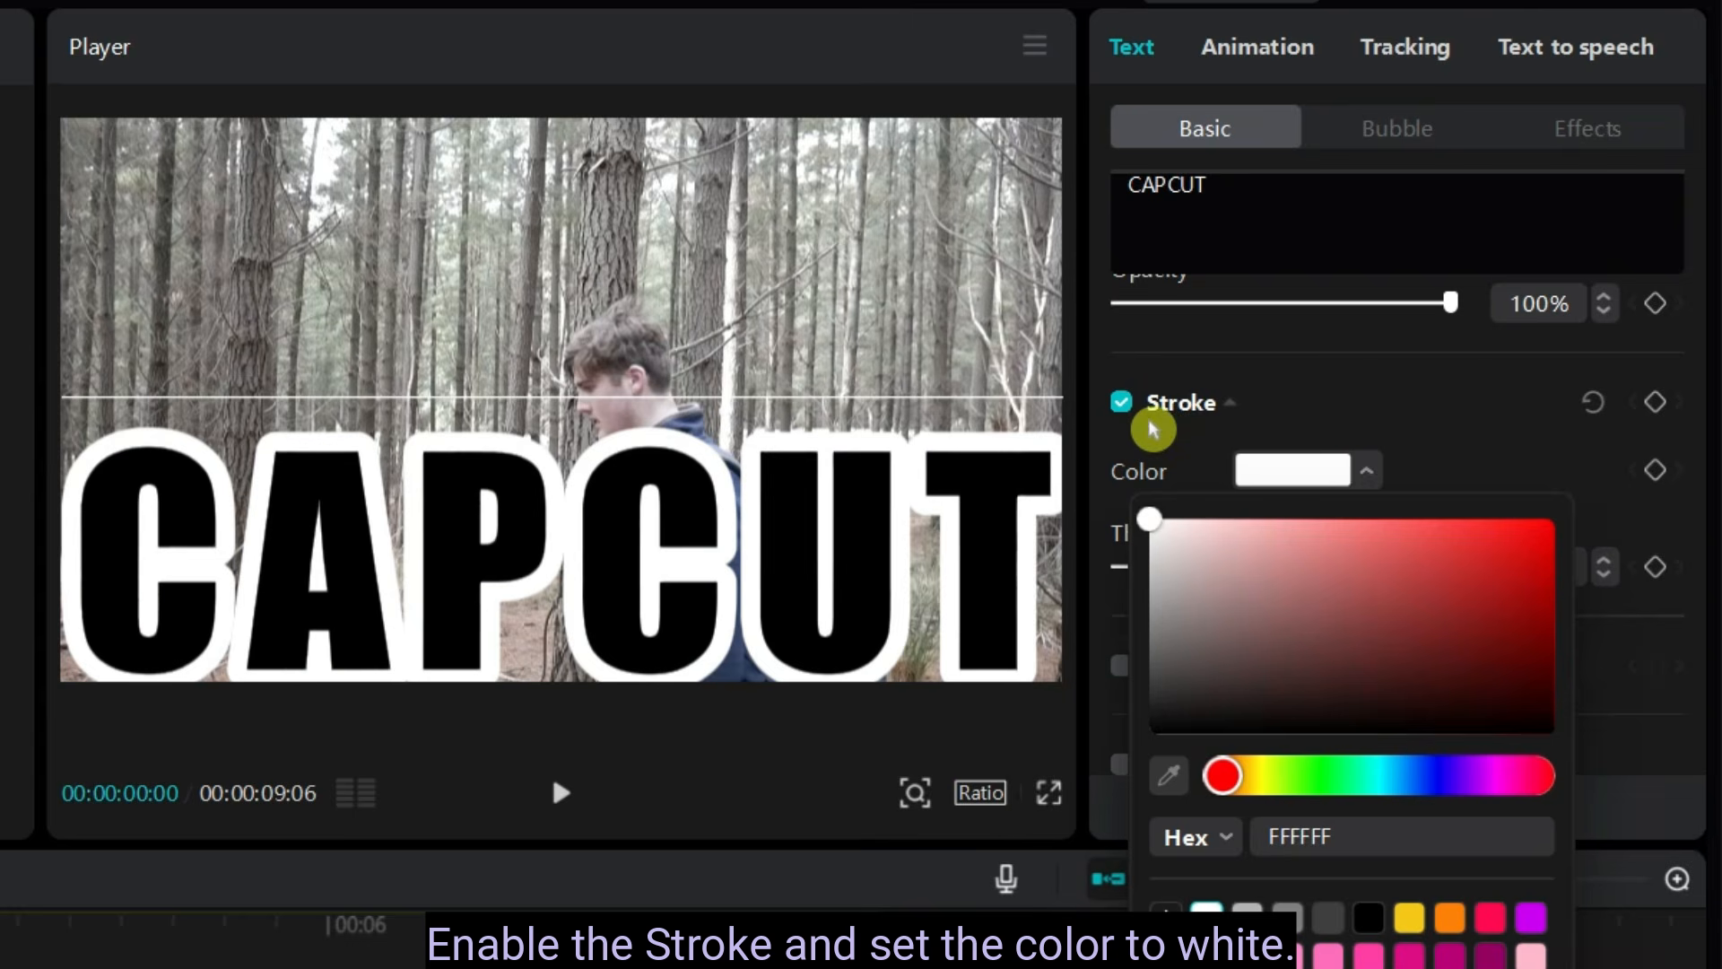
click(1392, 372)
- Set the text's stroke thickness to 10 and deselect the text clip
scroll(1399, 475, down, 1)
scroll(1404, 502, up, 1)
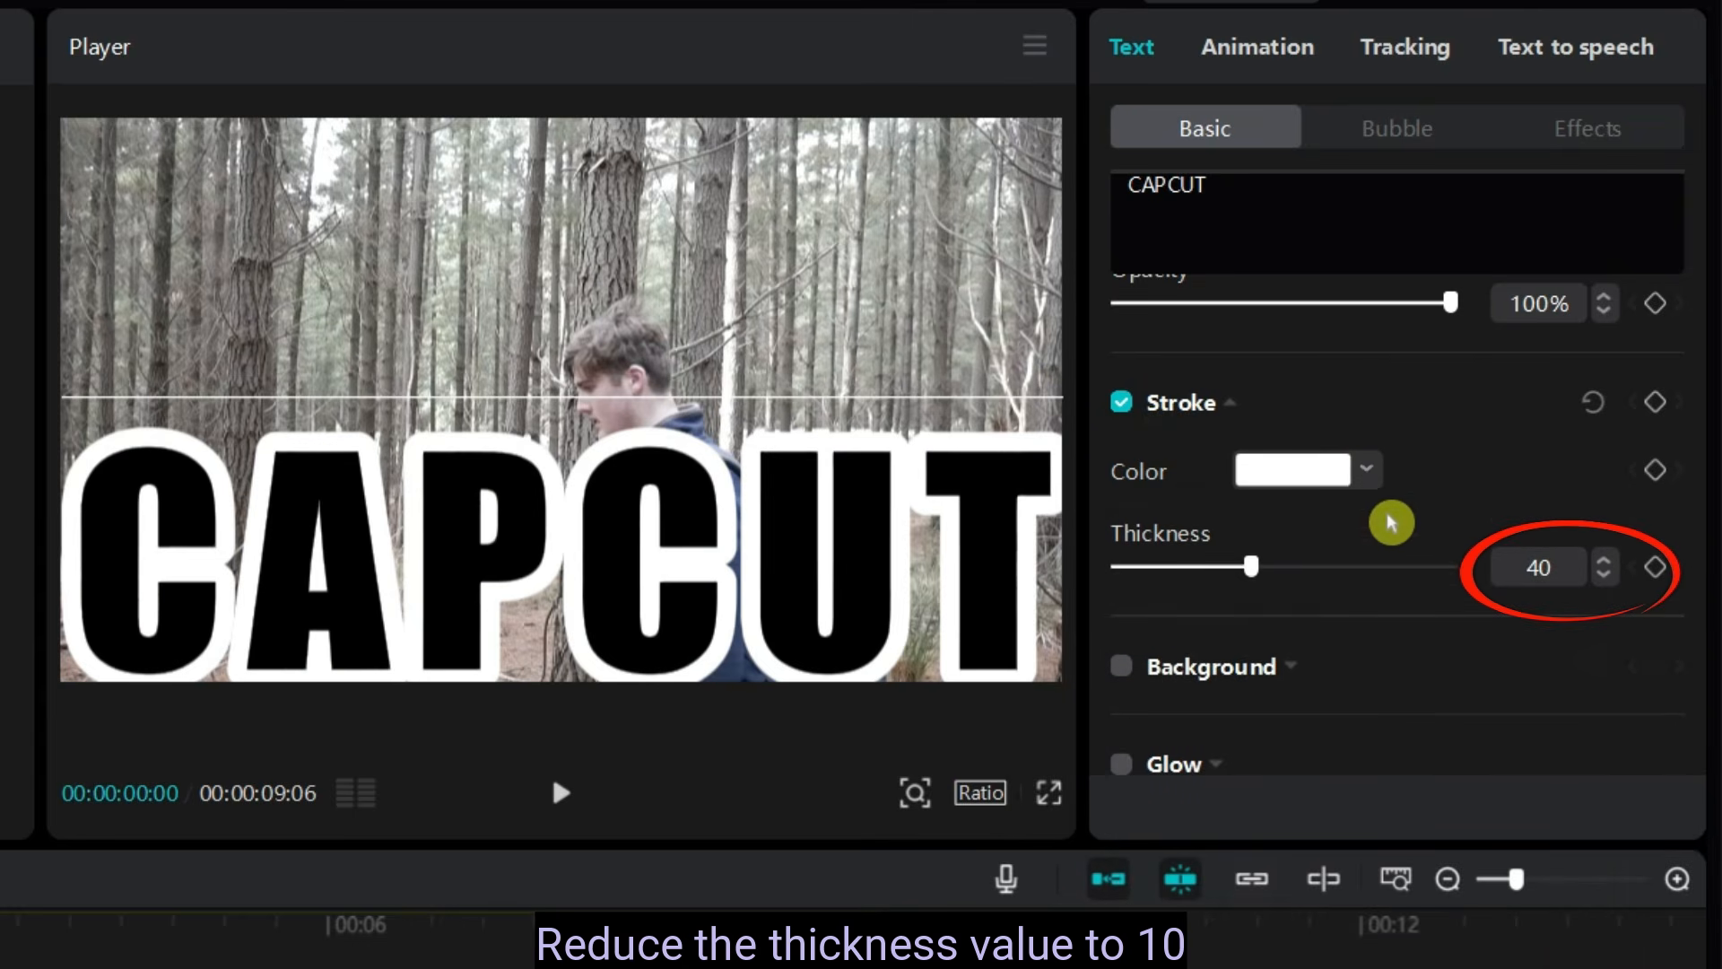
drag(1249, 574, 1157, 606)
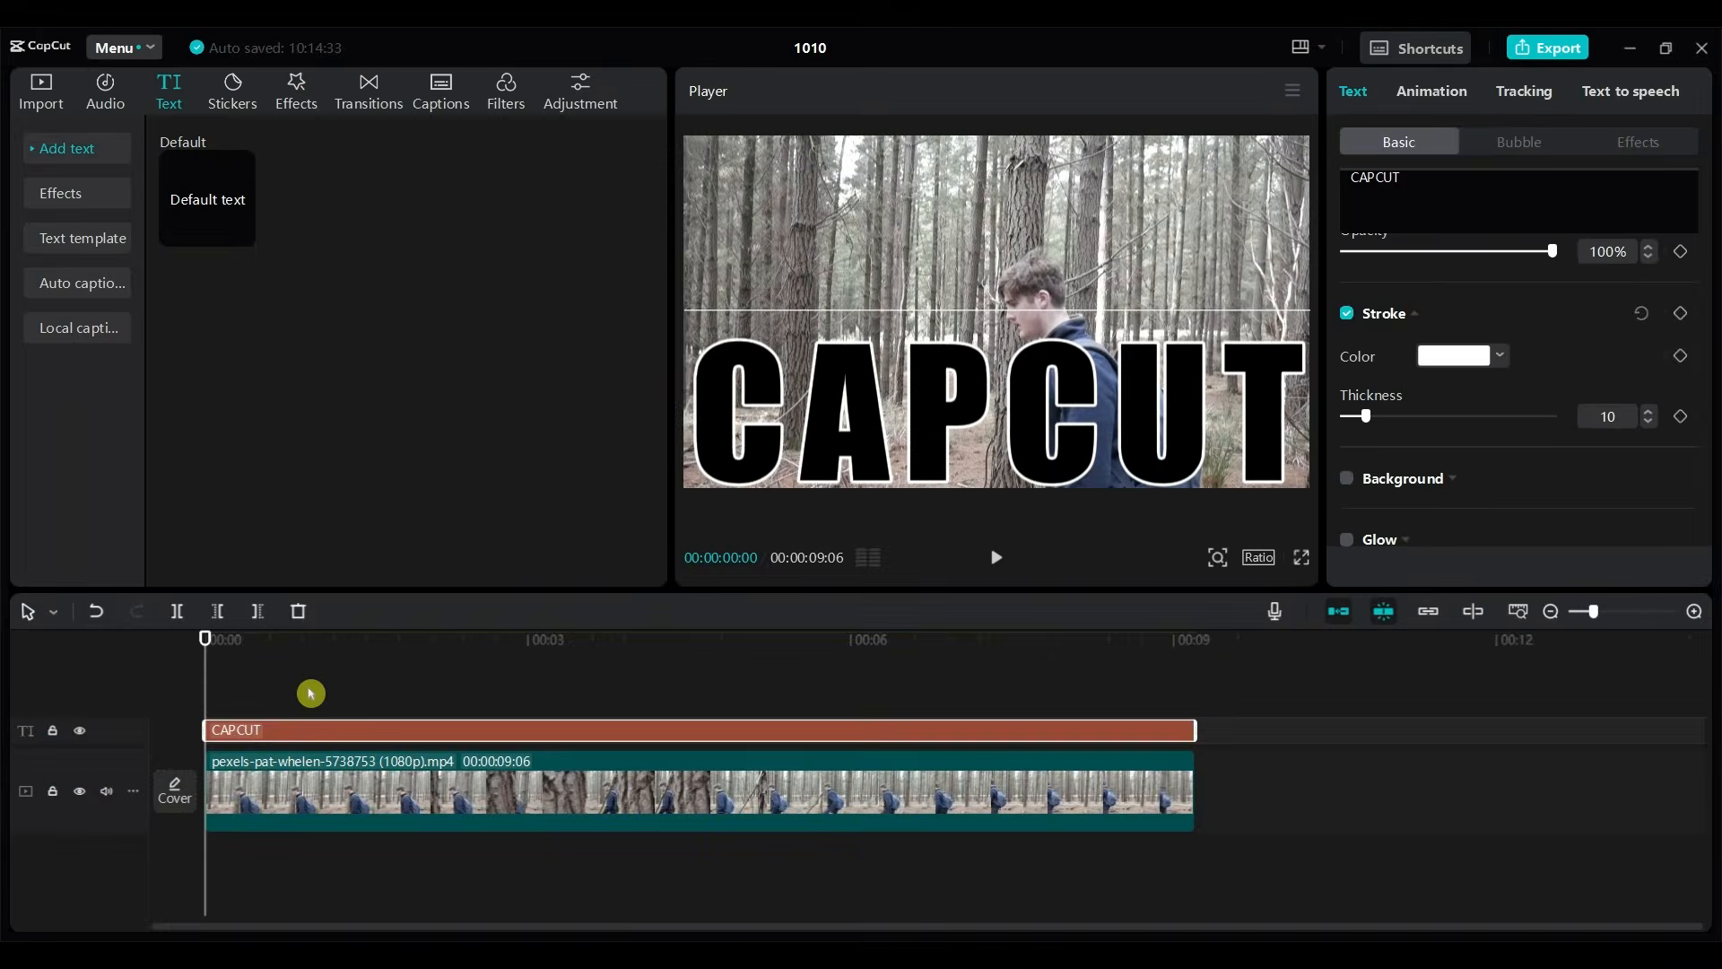
click(310, 693)
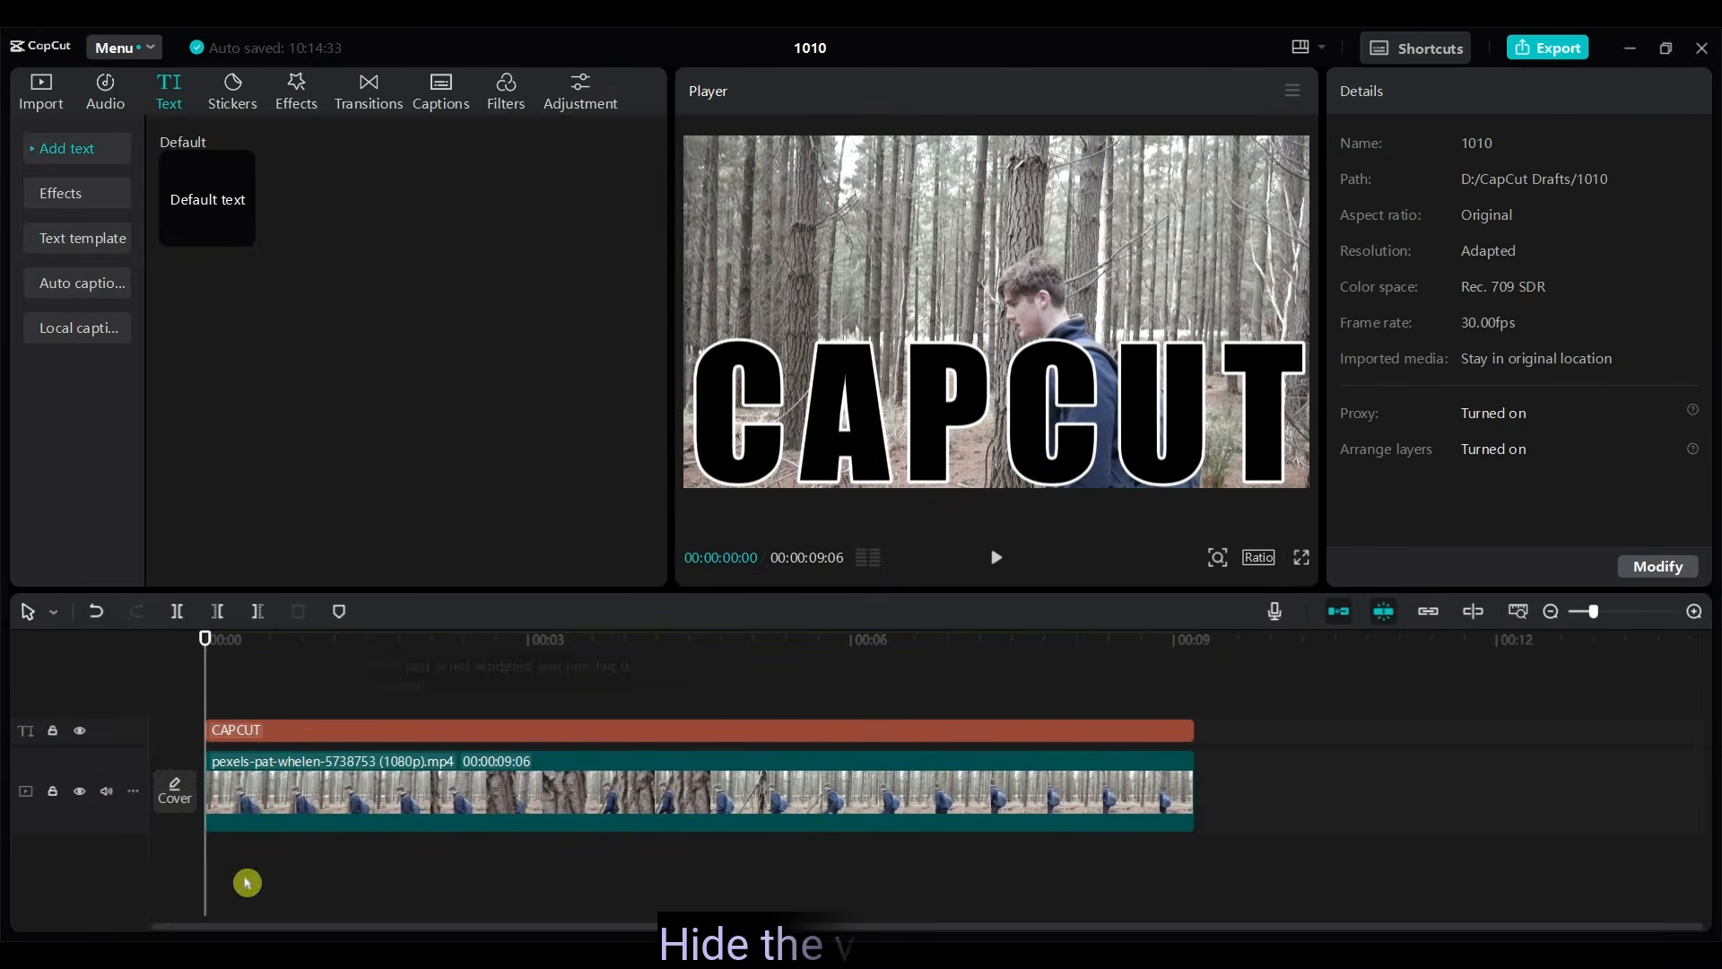
- Hide the video track and export the outlined text as a 1080P JPEG still frame named CapCut, imported into the project
click(80, 793)
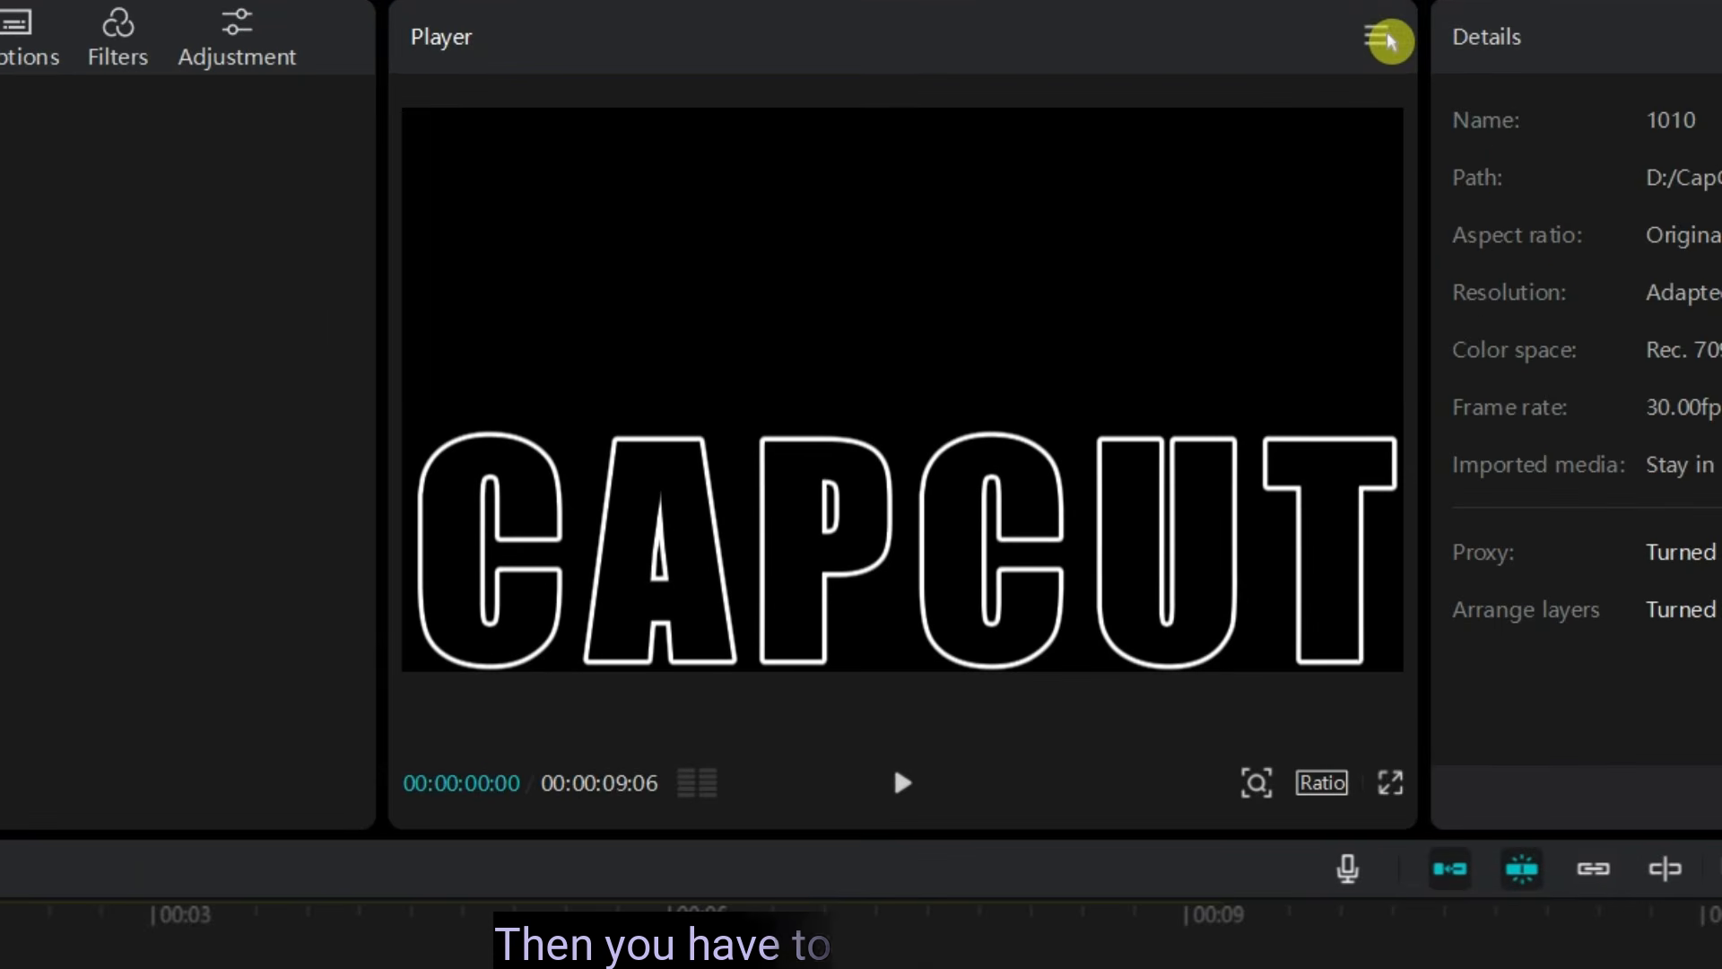
click(1386, 38)
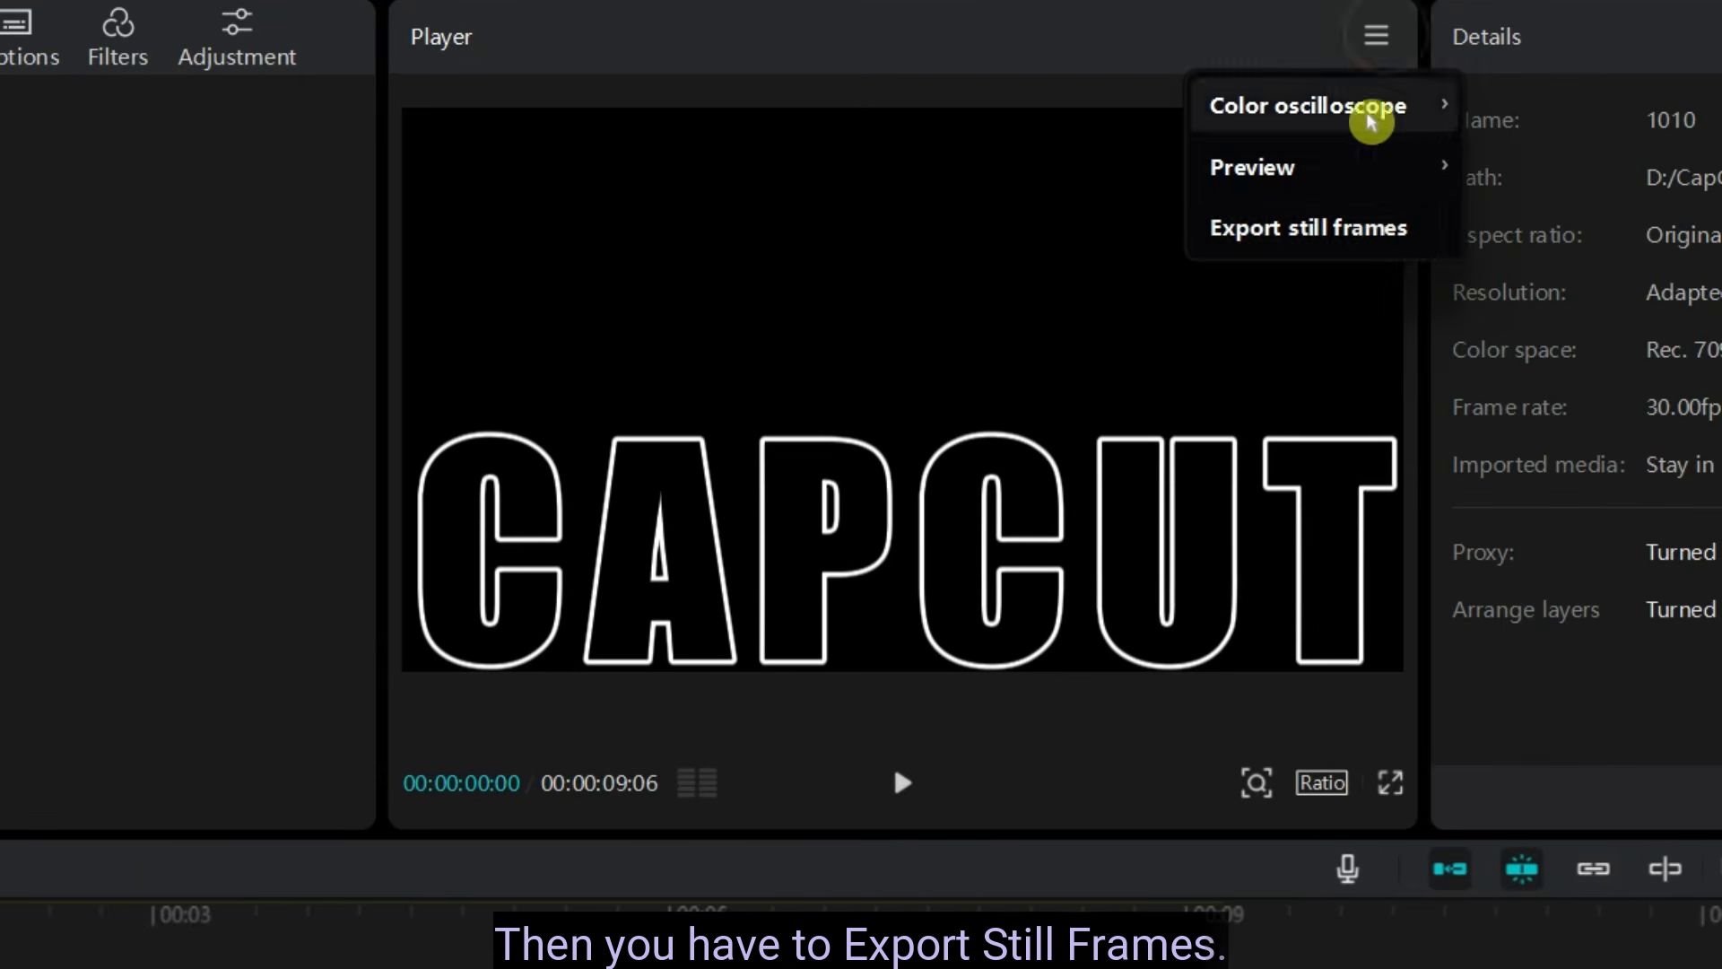
click(1417, 239)
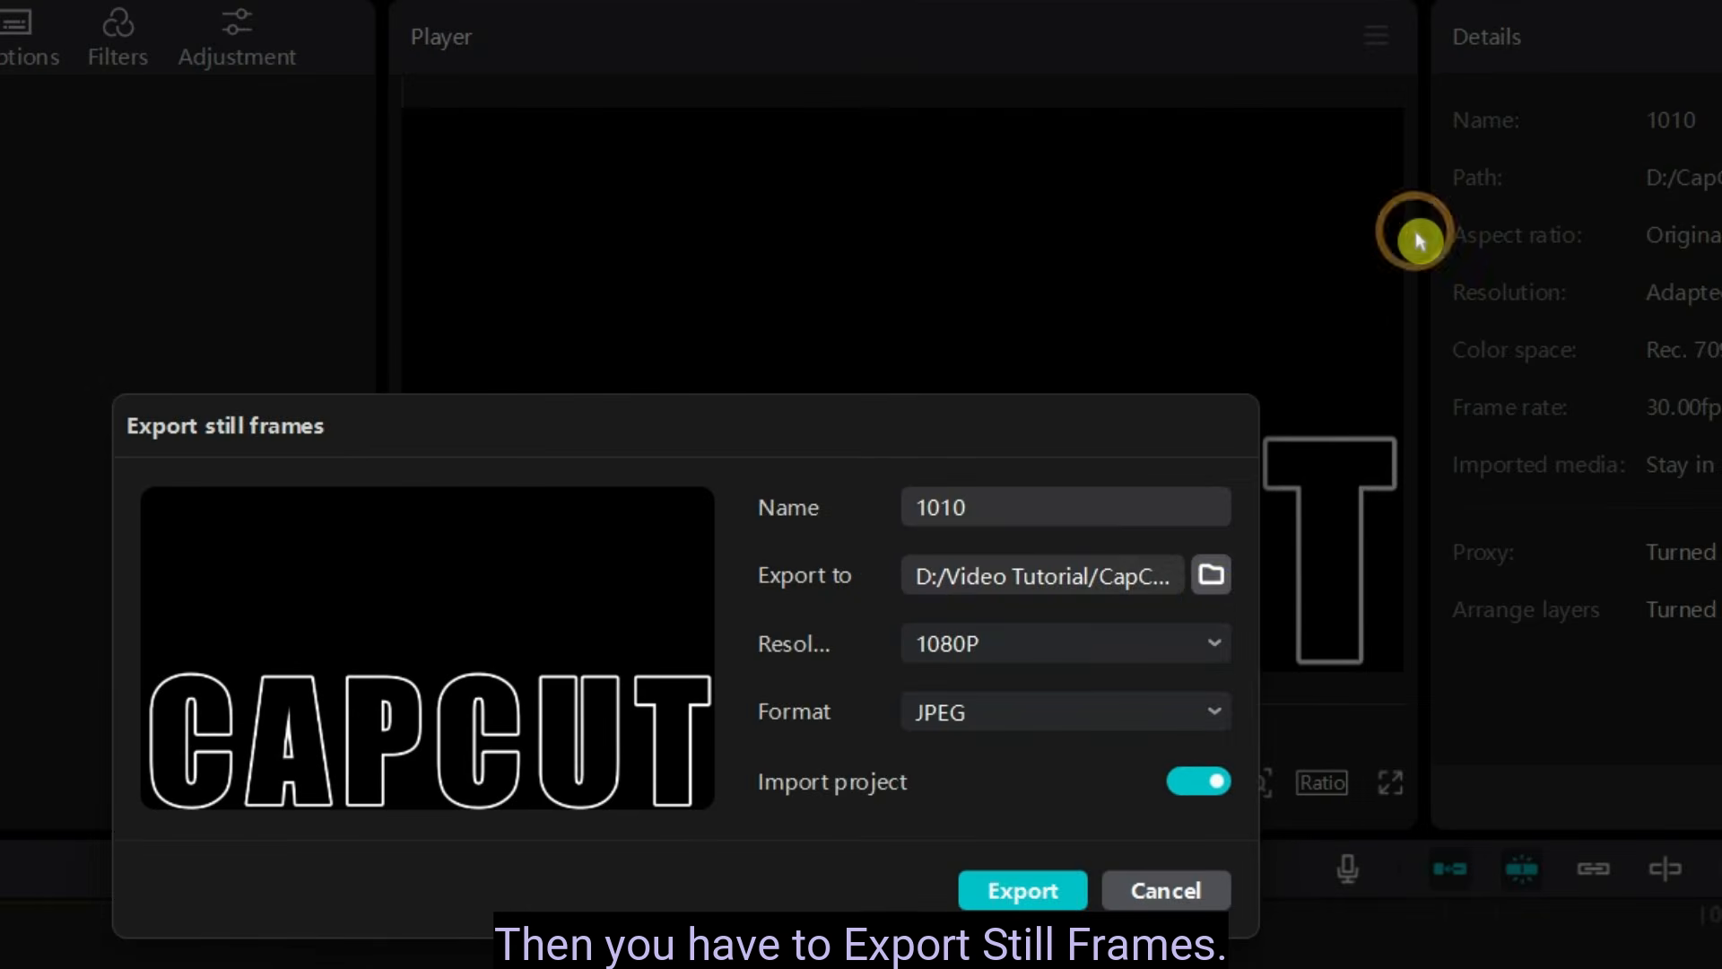
click(1211, 579)
click(531, 709)
click(1202, 967)
click(995, 517)
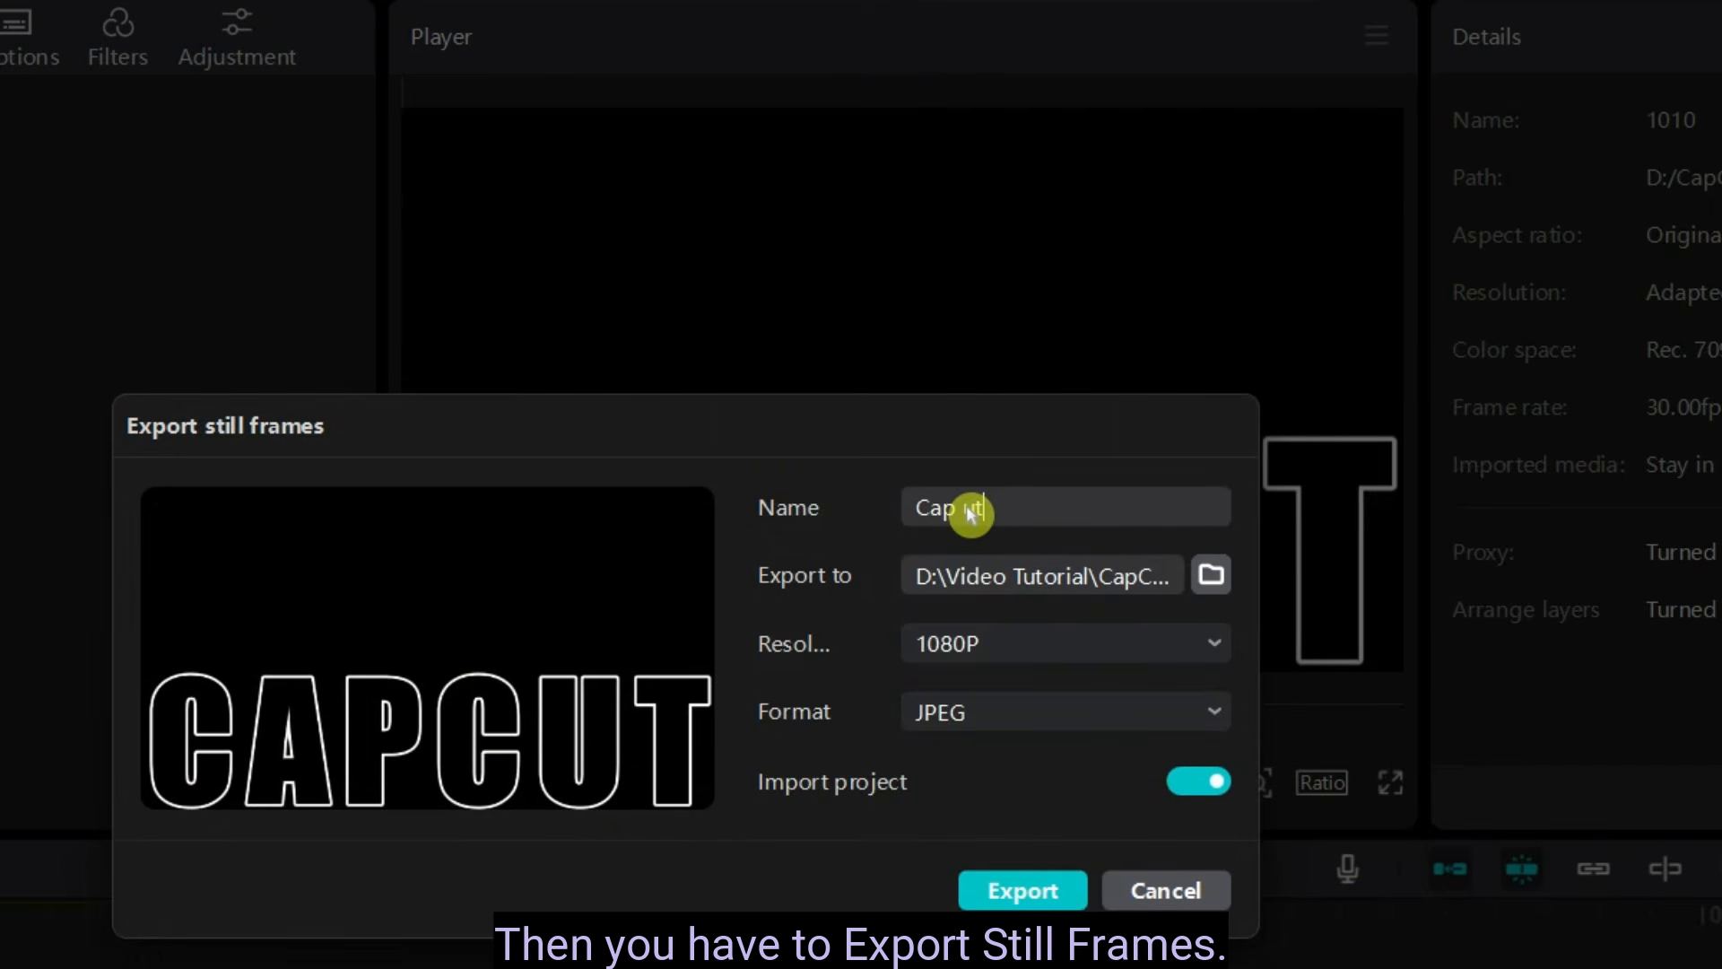
click(1021, 892)
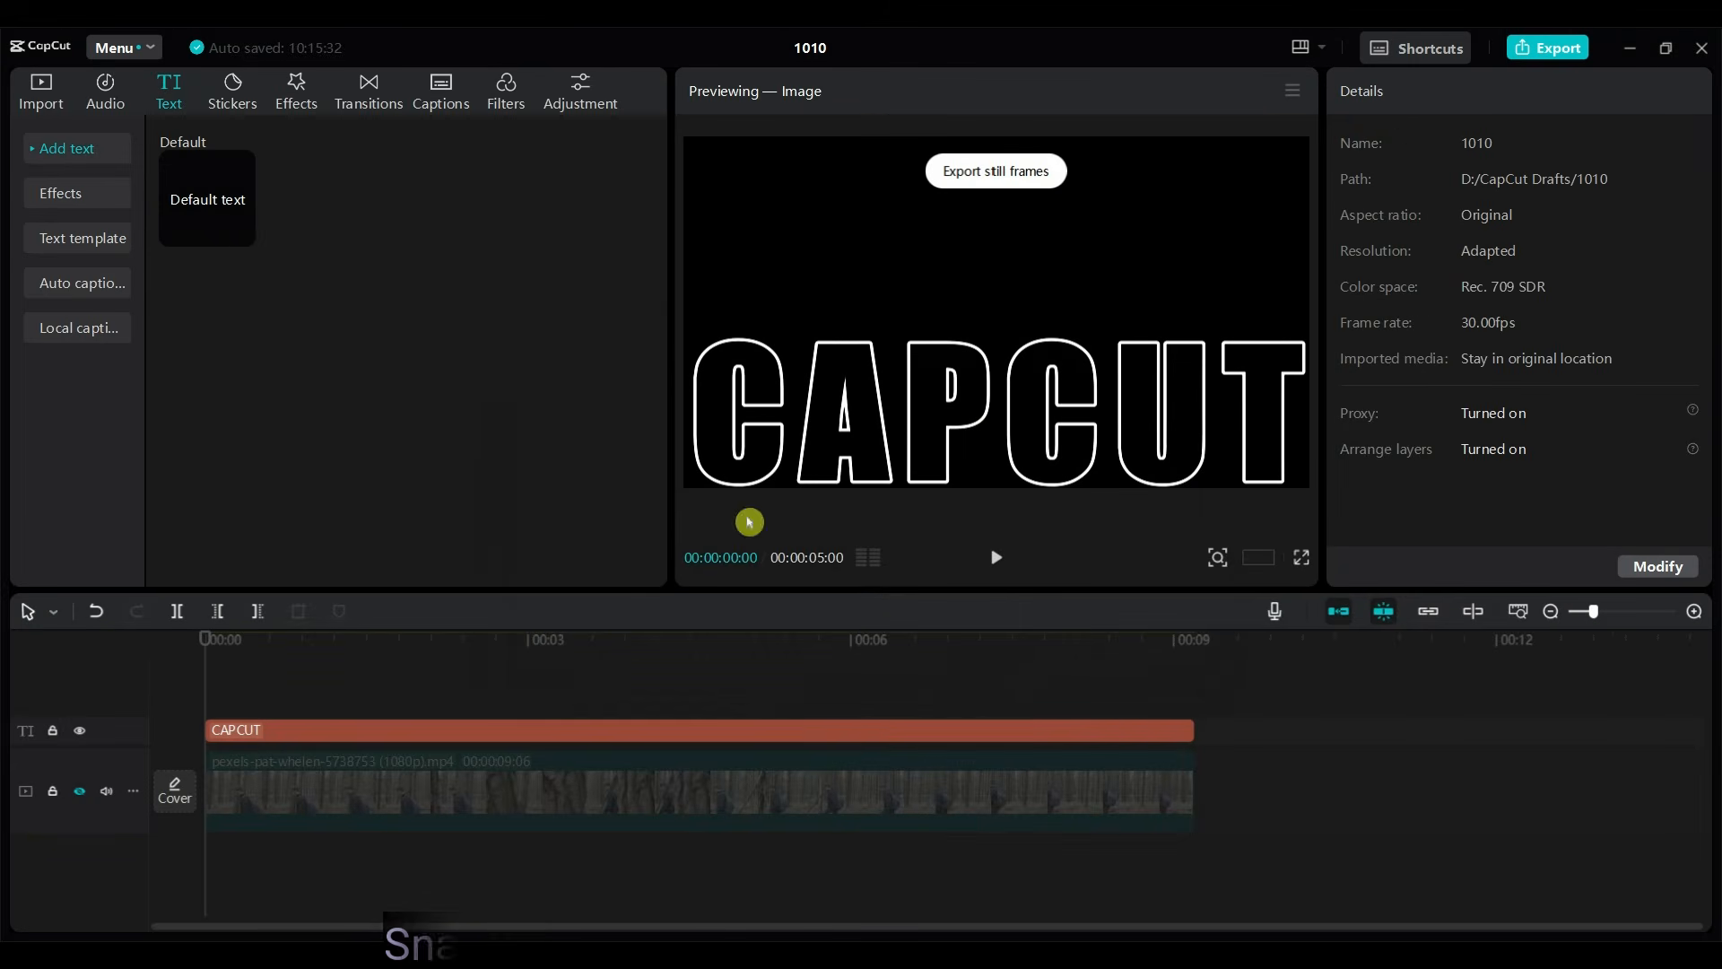
- Show the project's imported media and unhide the video track, keeping the playhead at the start of the timeline
click(45, 104)
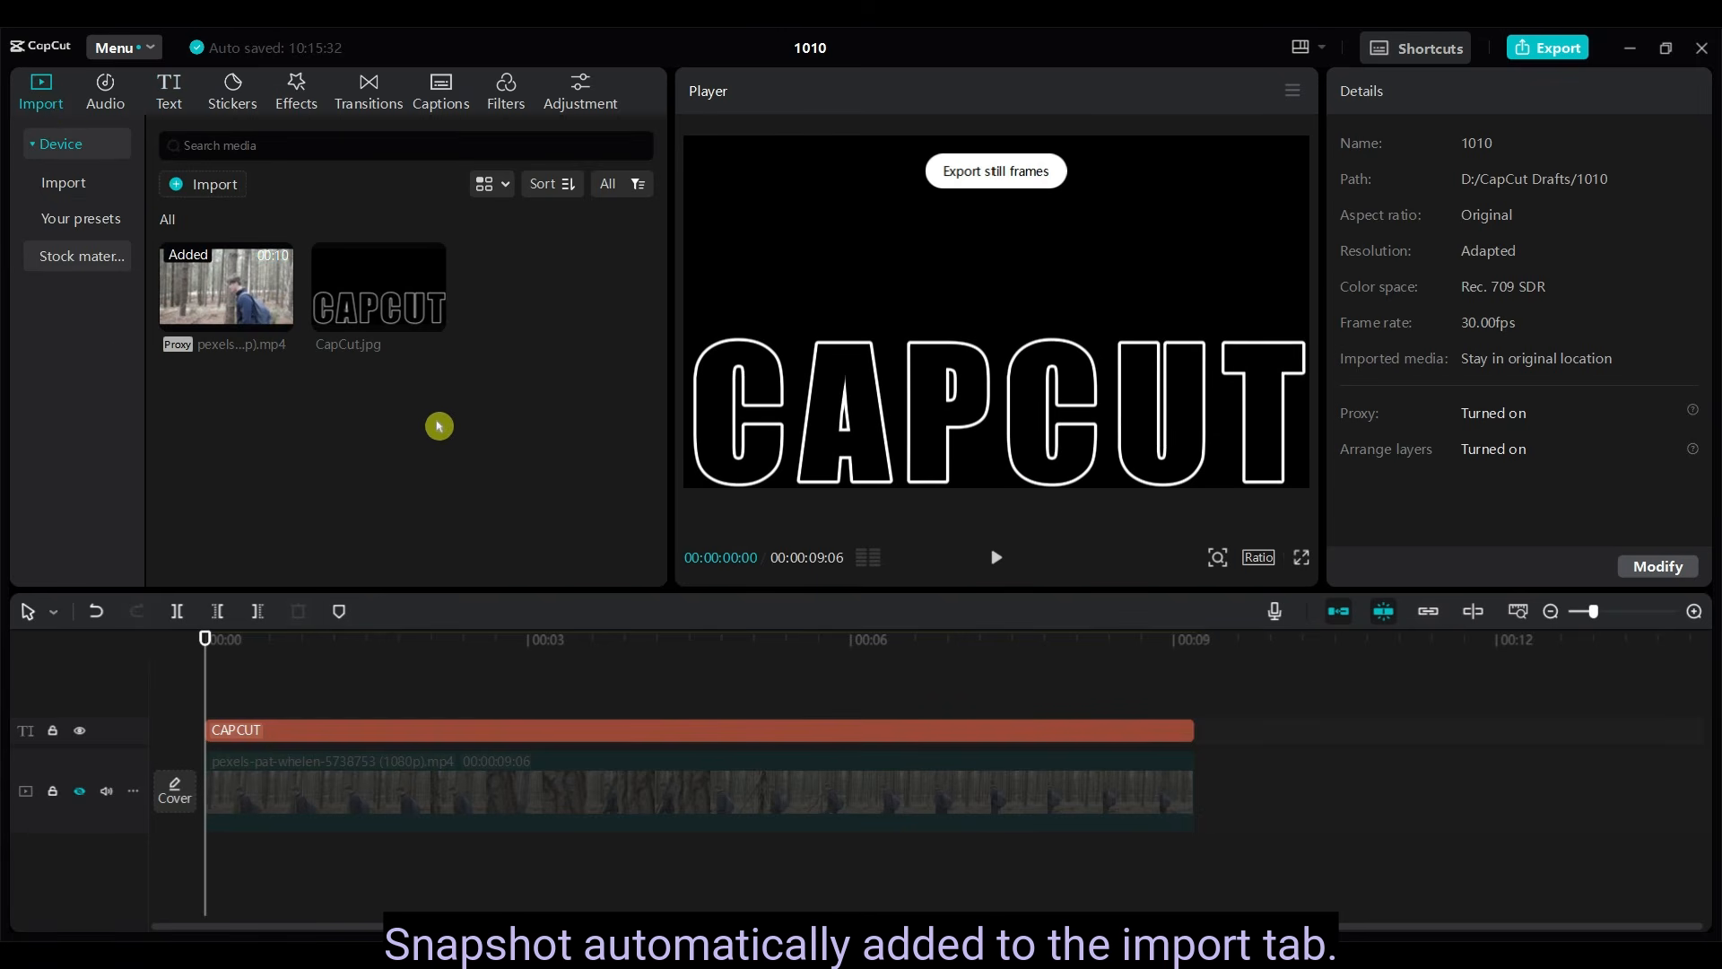
mouse_move(363, 291)
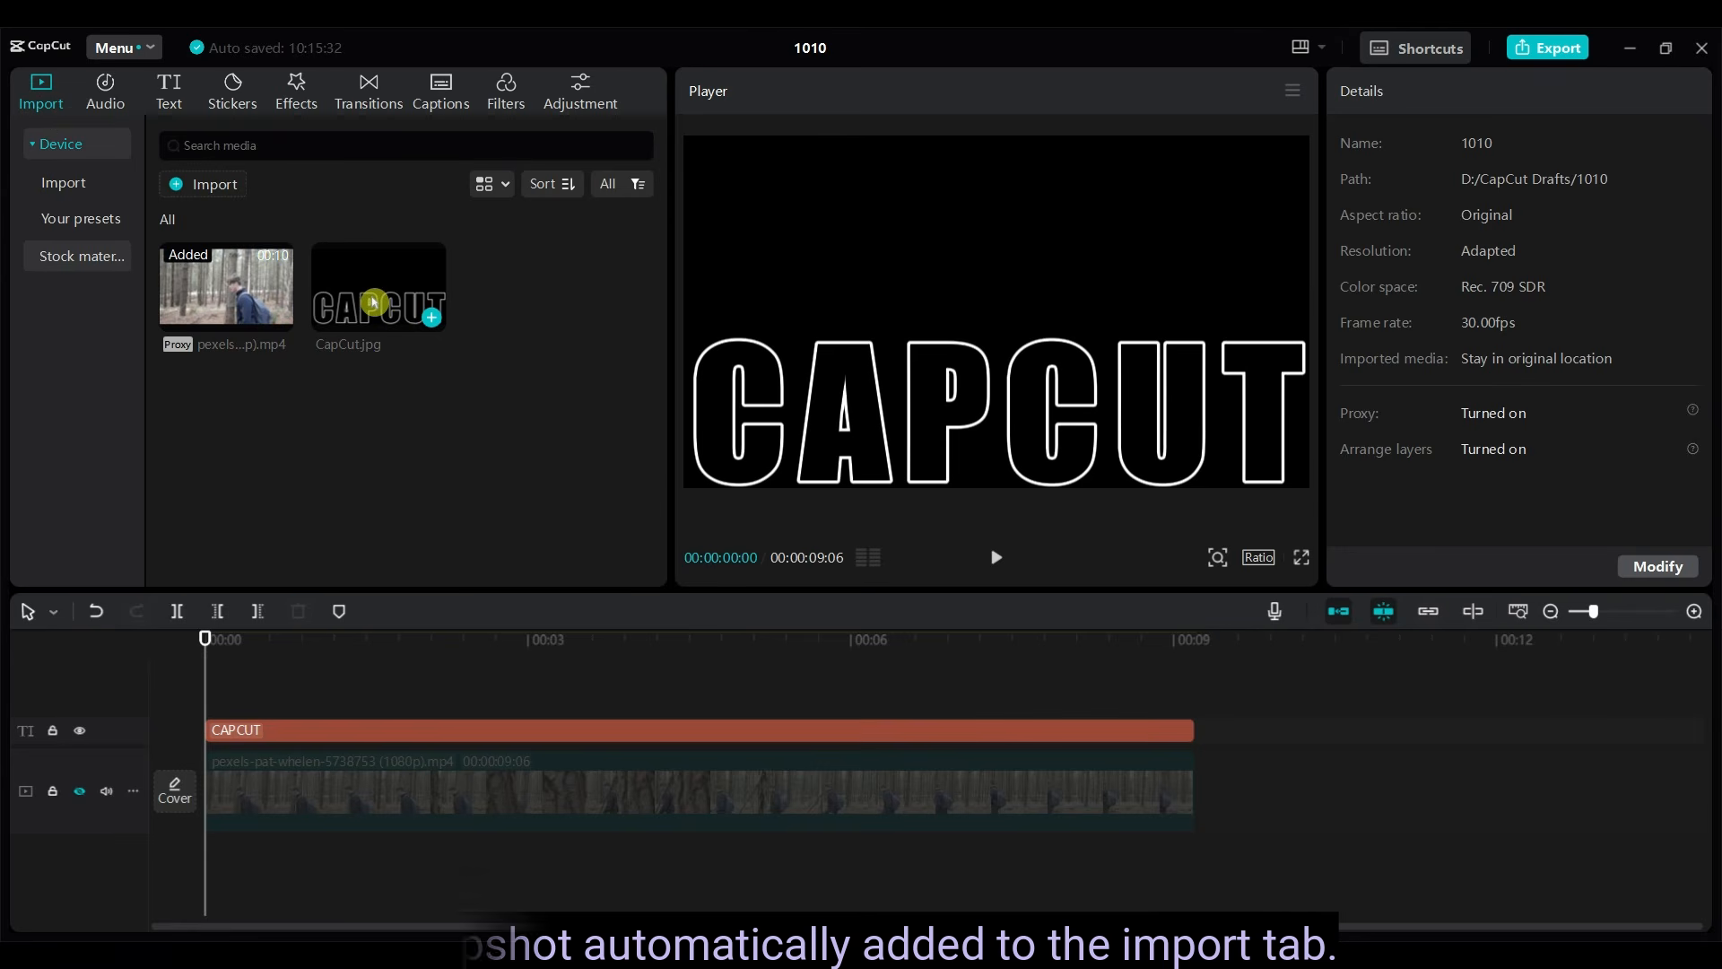
click(78, 793)
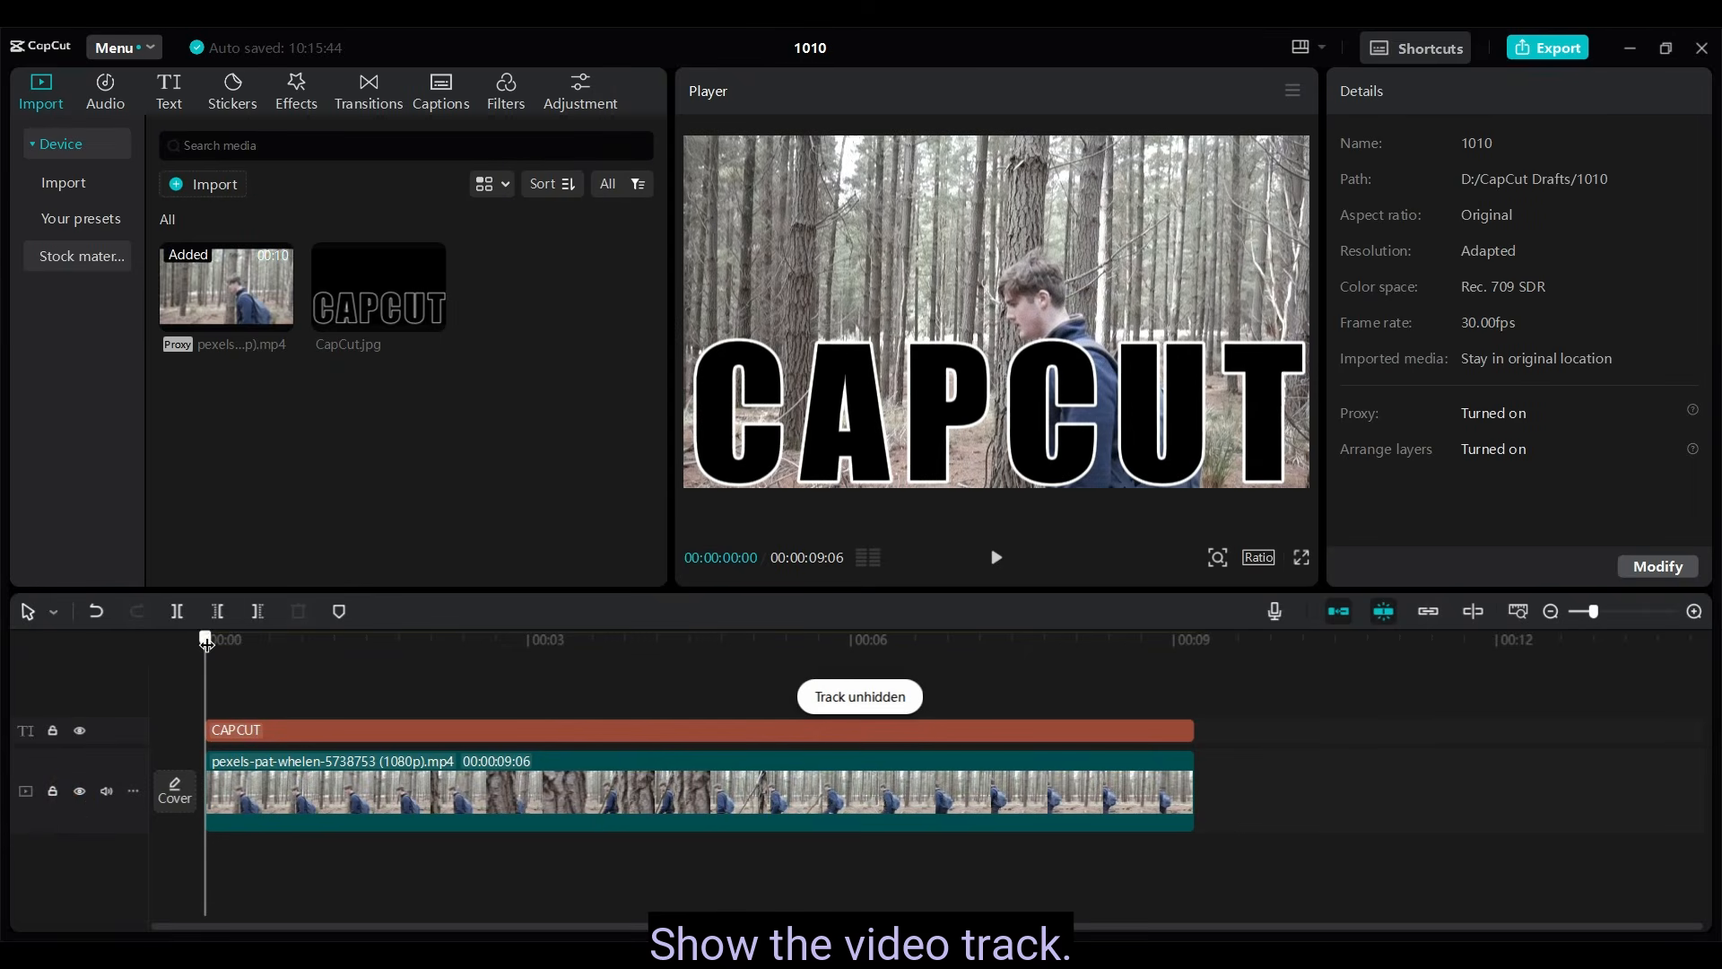
drag(205, 641, 47, 638)
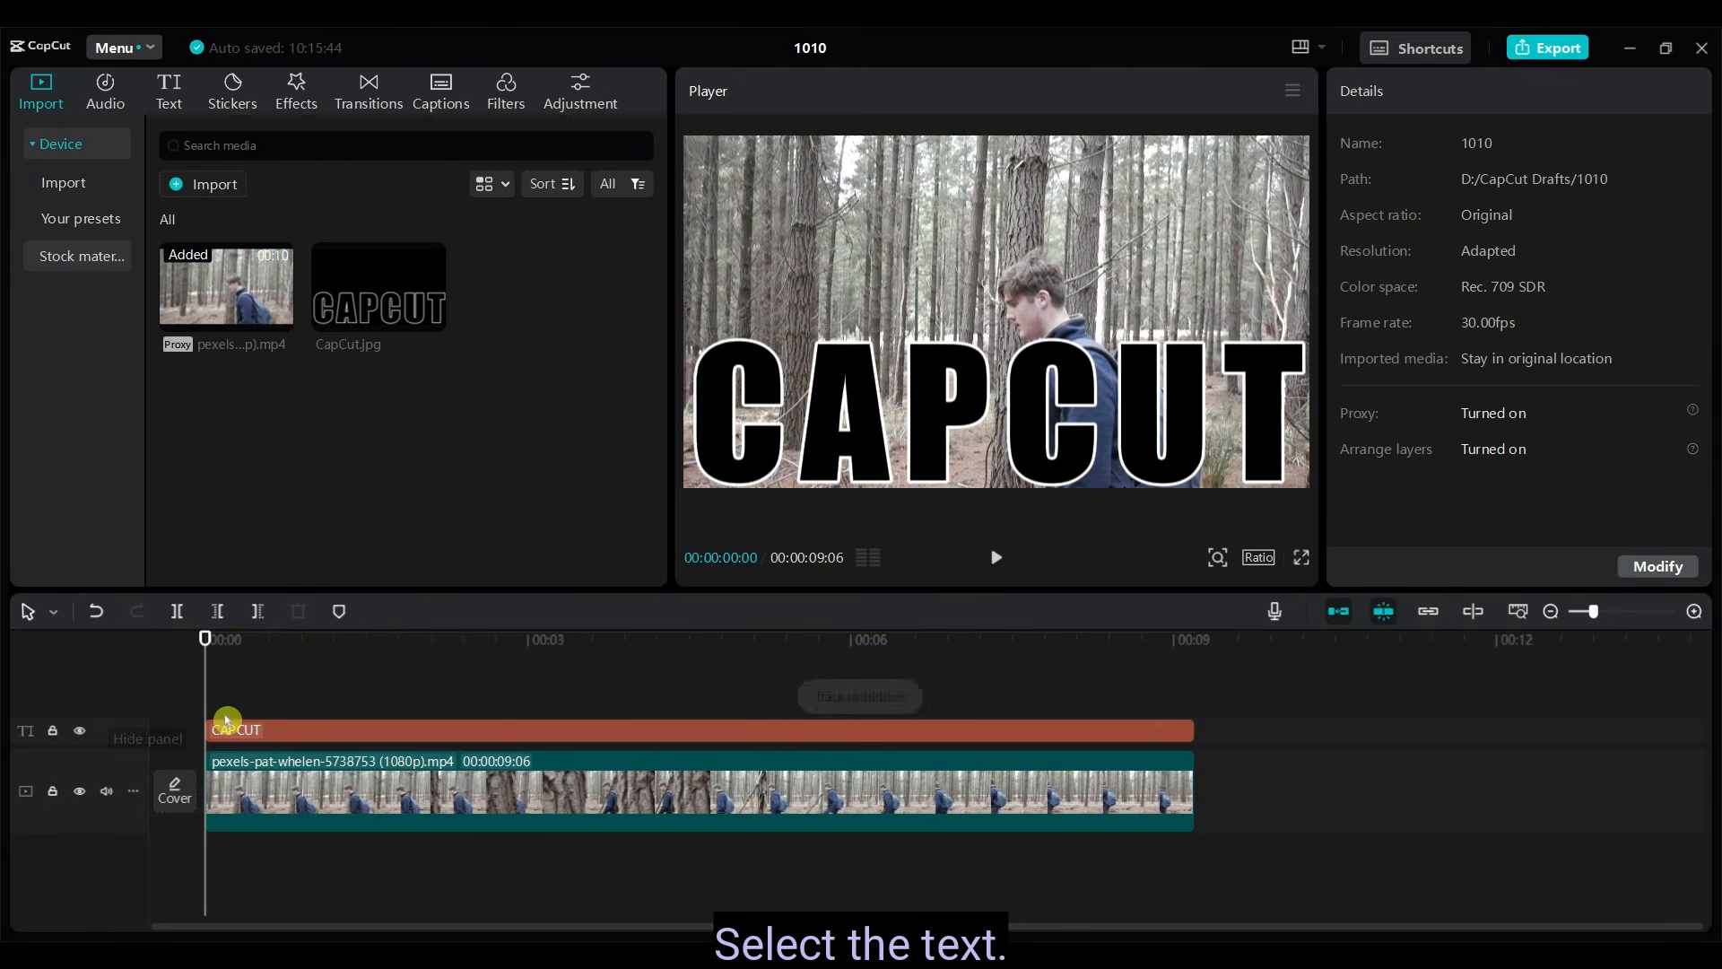
- Change the fill color of the CAPCUT text clip to white (FFFFFF)
click(280, 733)
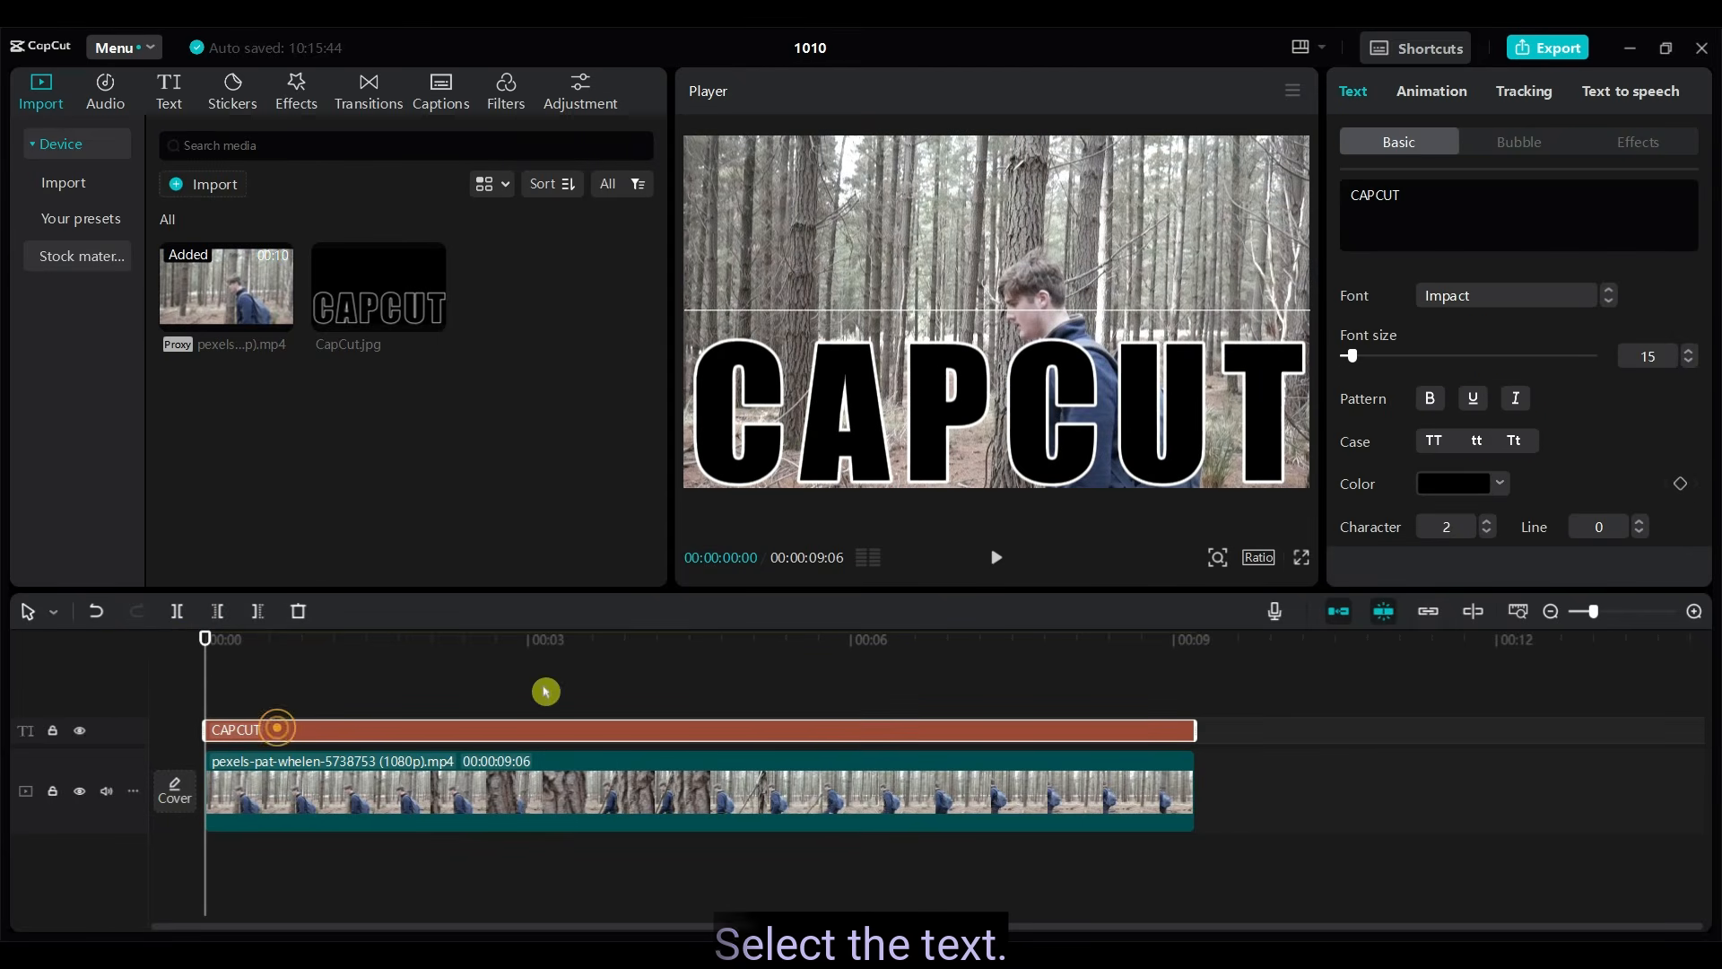
scroll(1605, 461, down, 3)
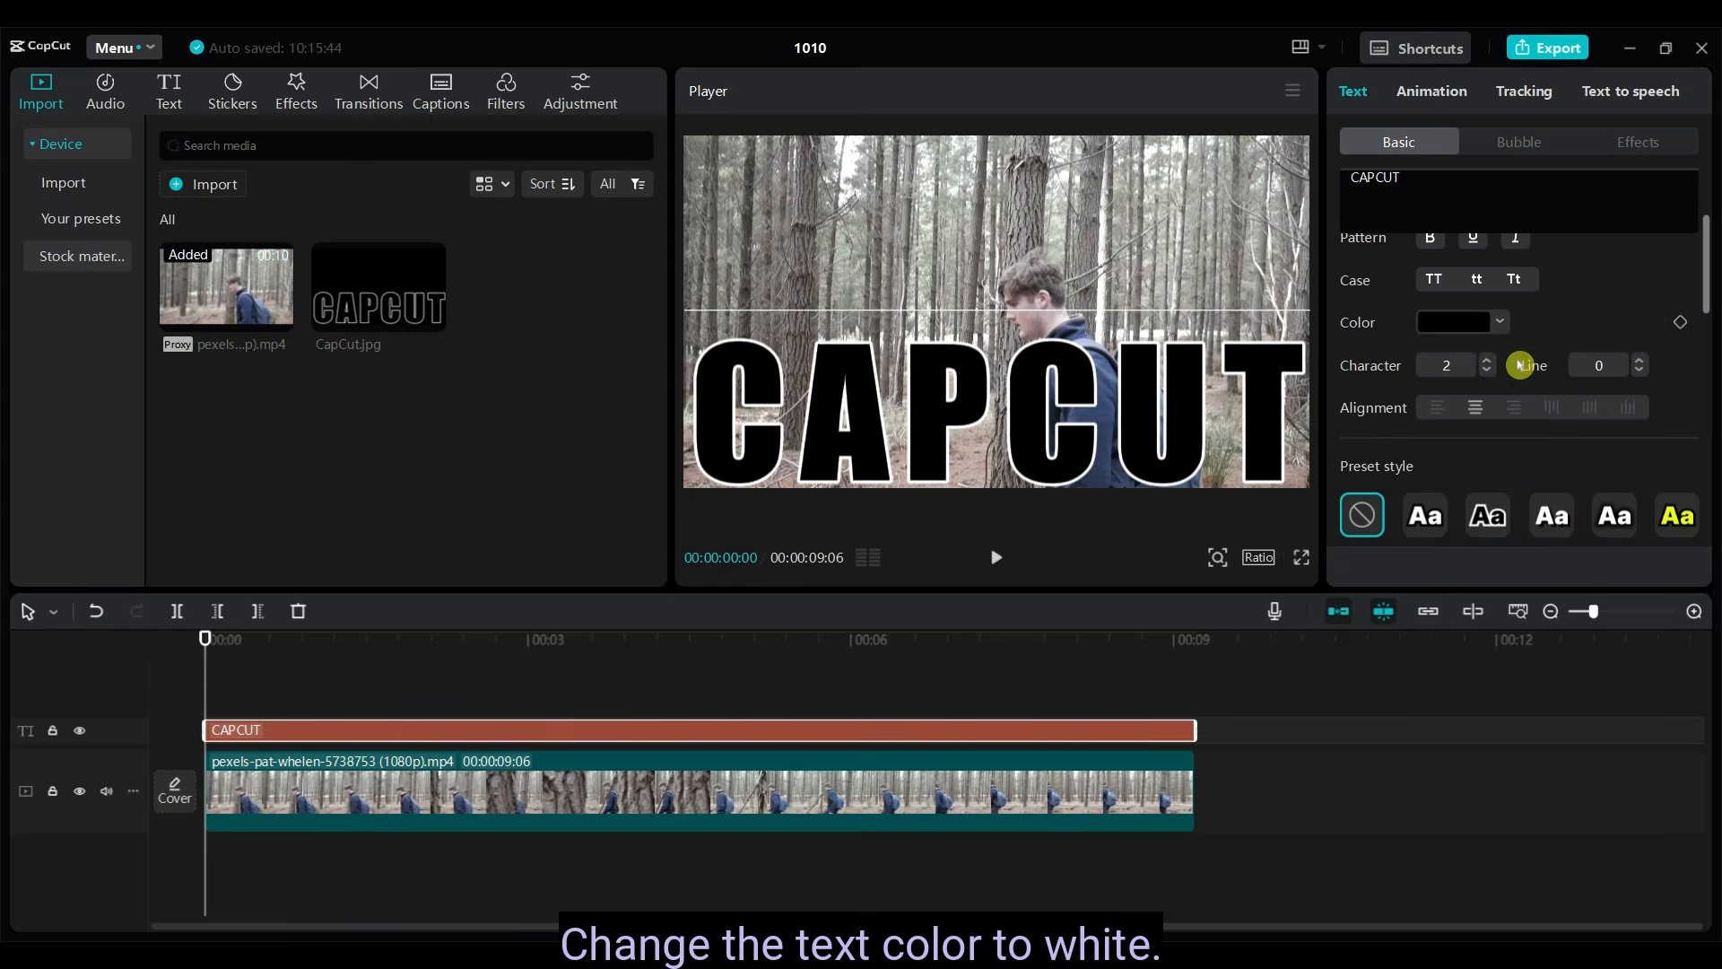
click(1464, 323)
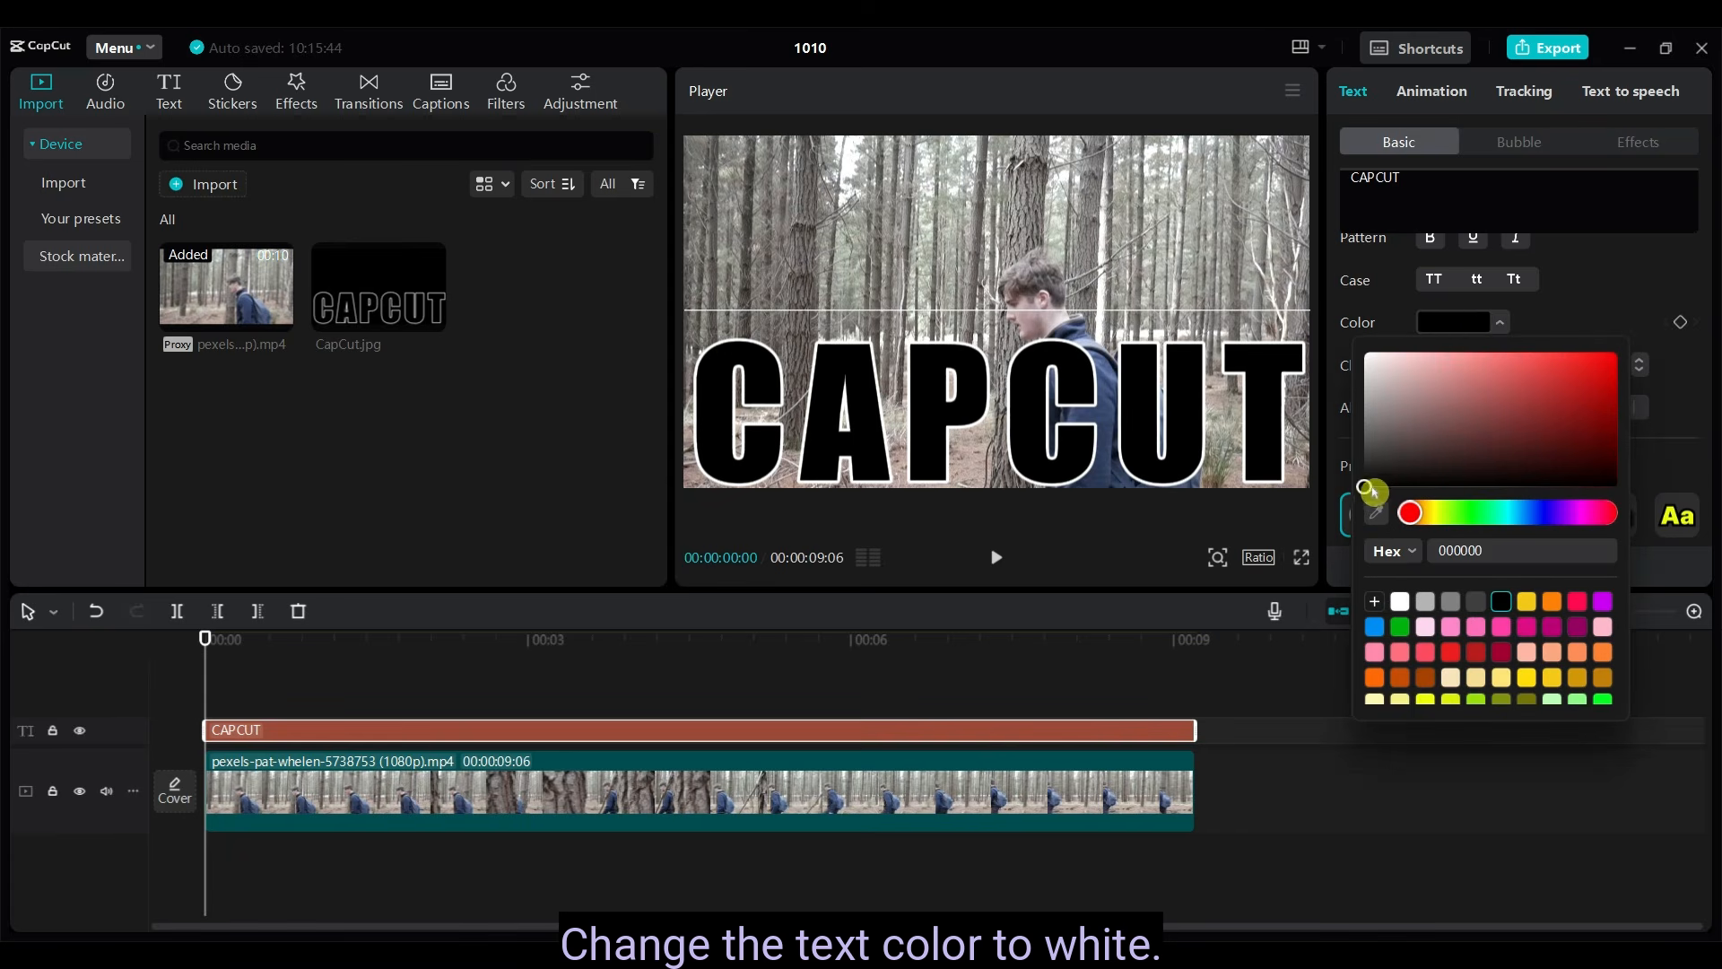
drag(1372, 492, 1347, 303)
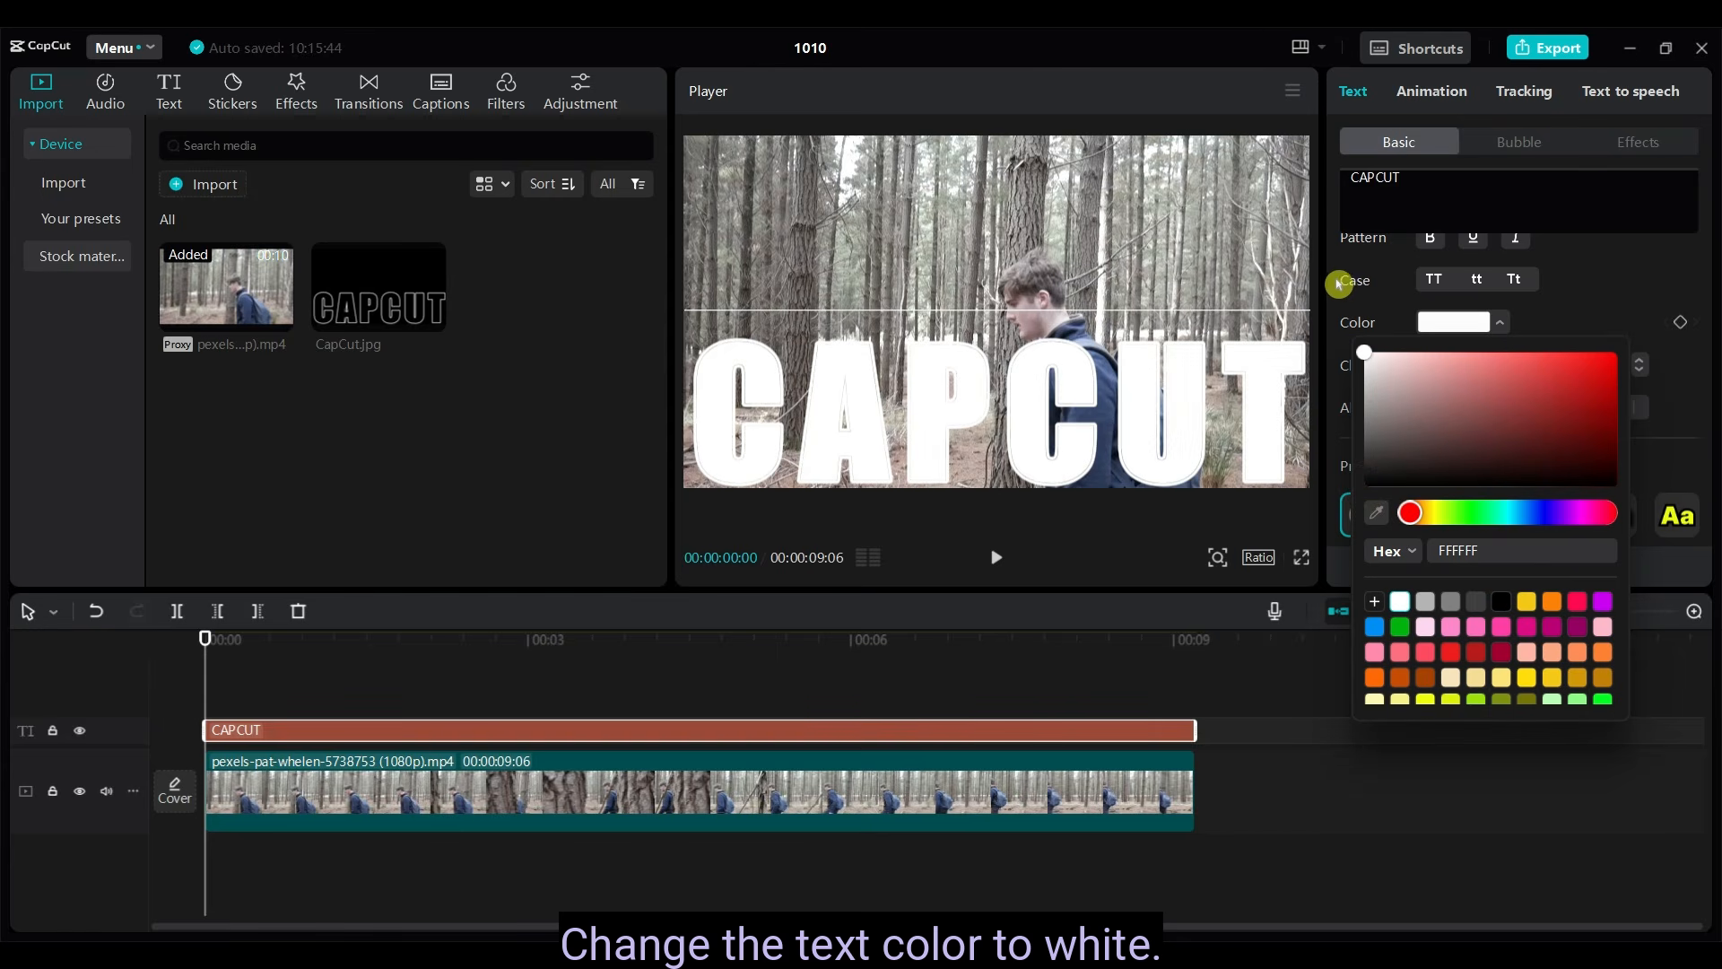
click(1622, 277)
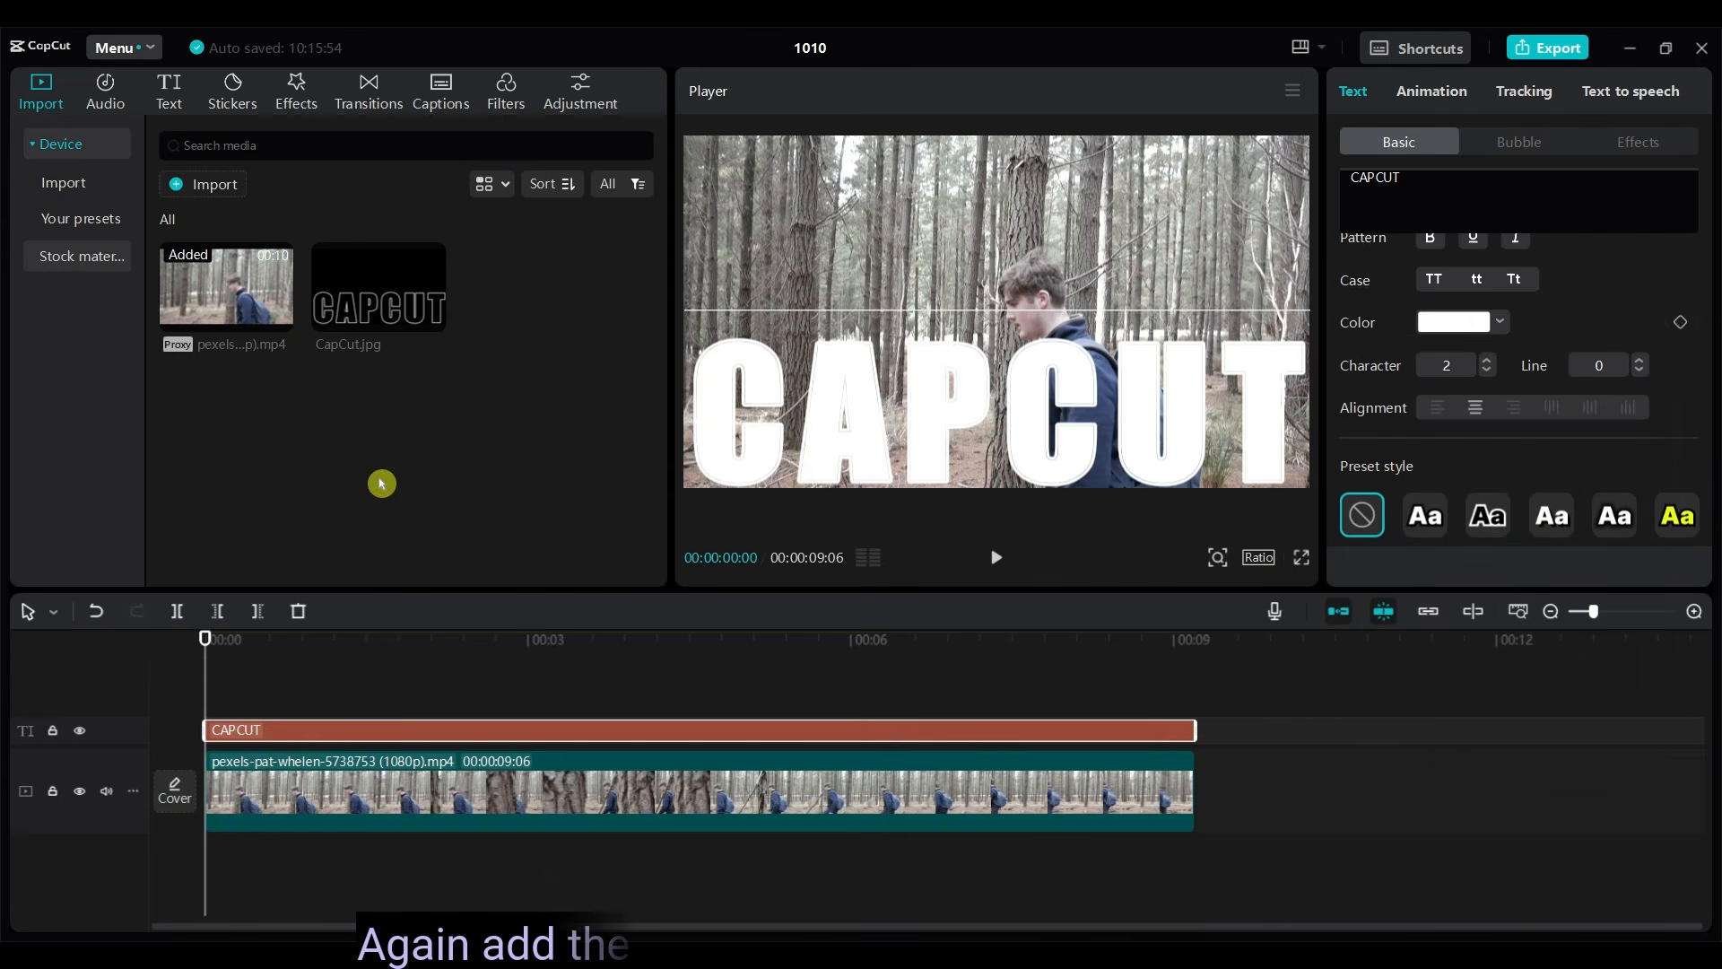
- Add the same forest video to a new track above the CAPCUT text, starting at 00:00
click(233, 298)
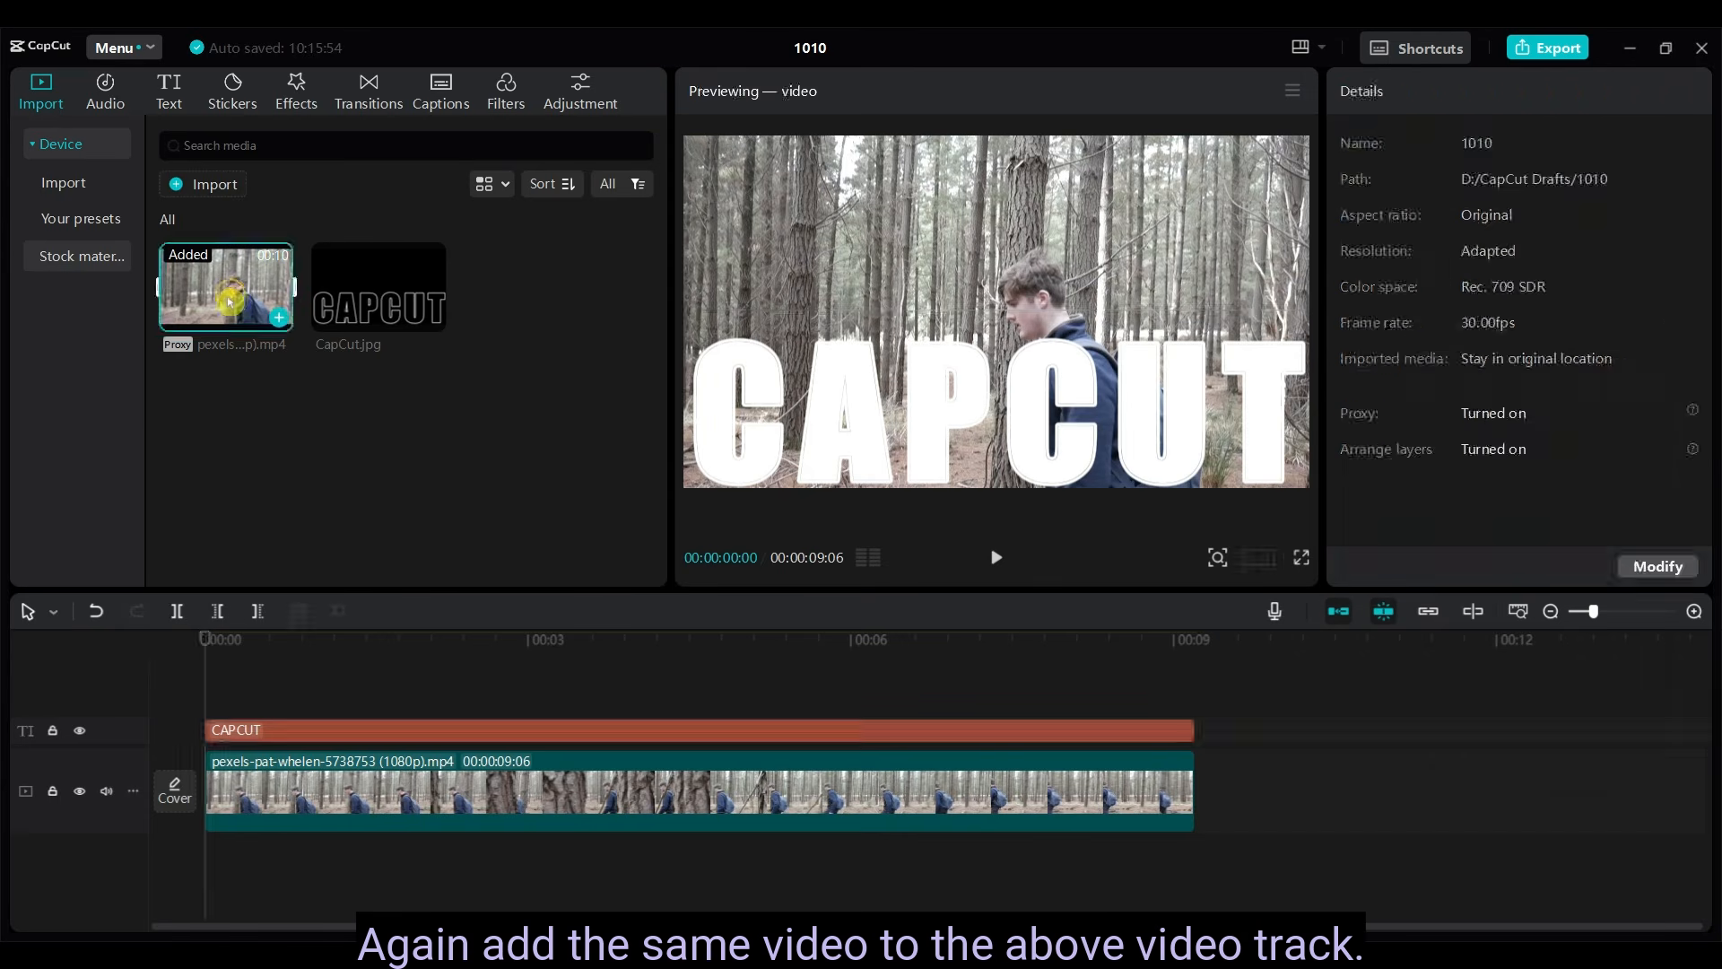
drag(232, 283, 208, 676)
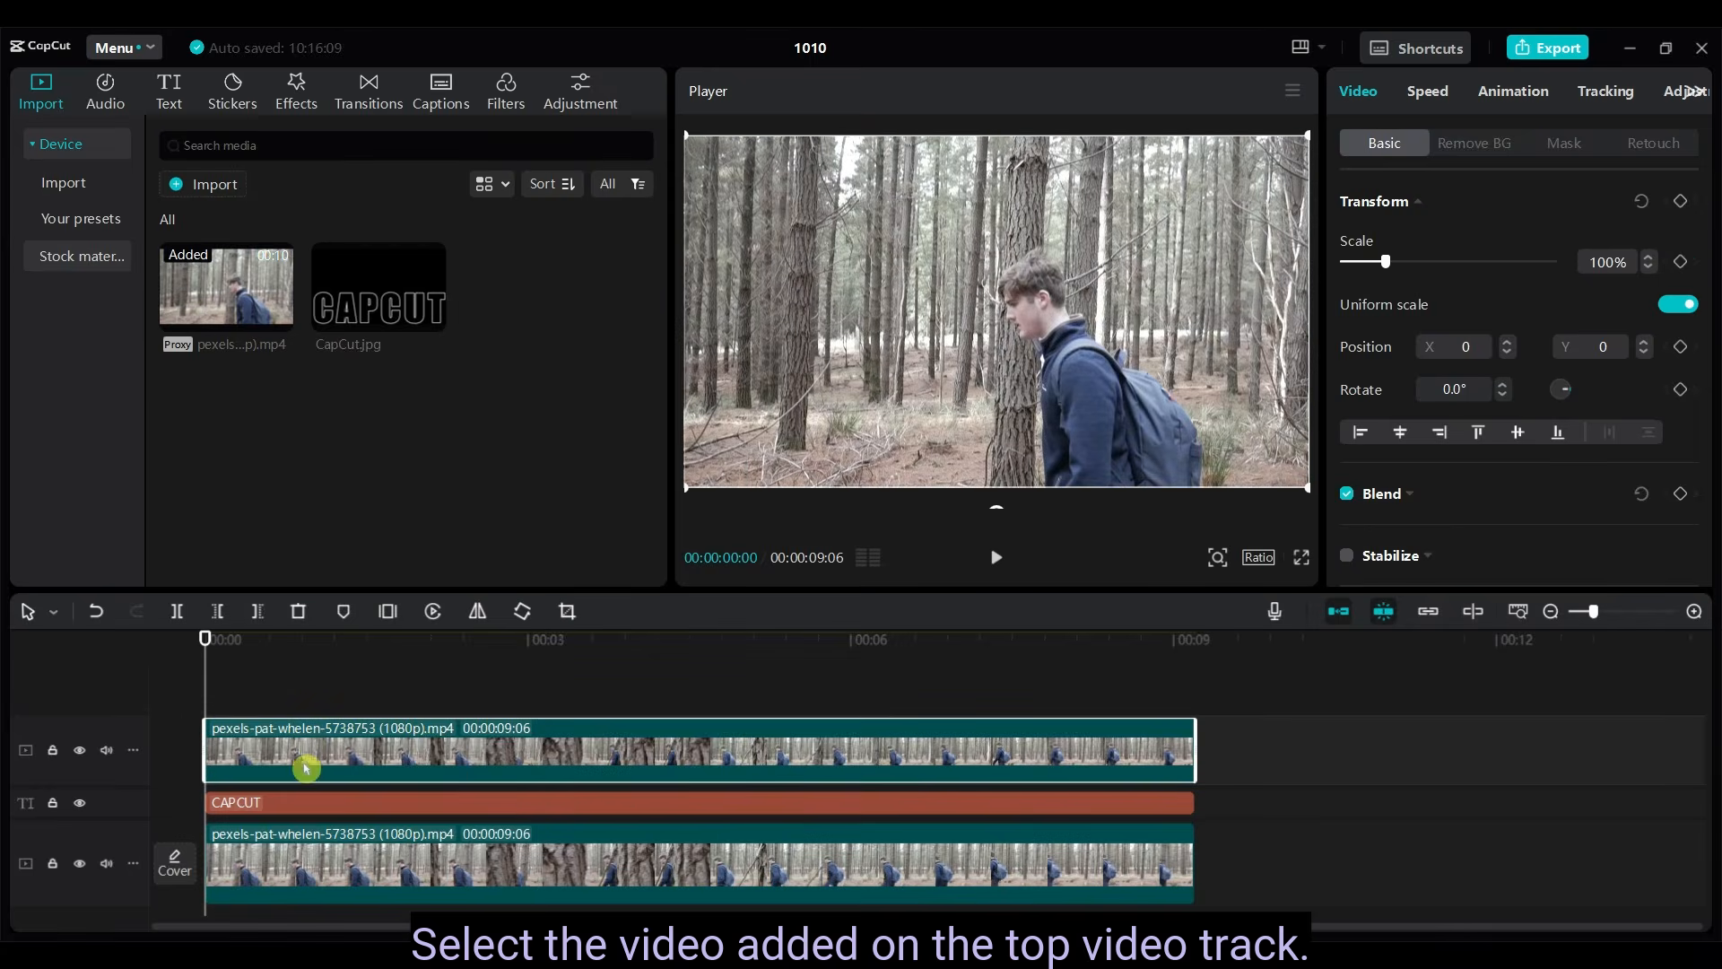
- Apply automatic background removal to the forest video on the top track and scrub through the timeline to check the cutout
drag(205, 642, 1012, 721)
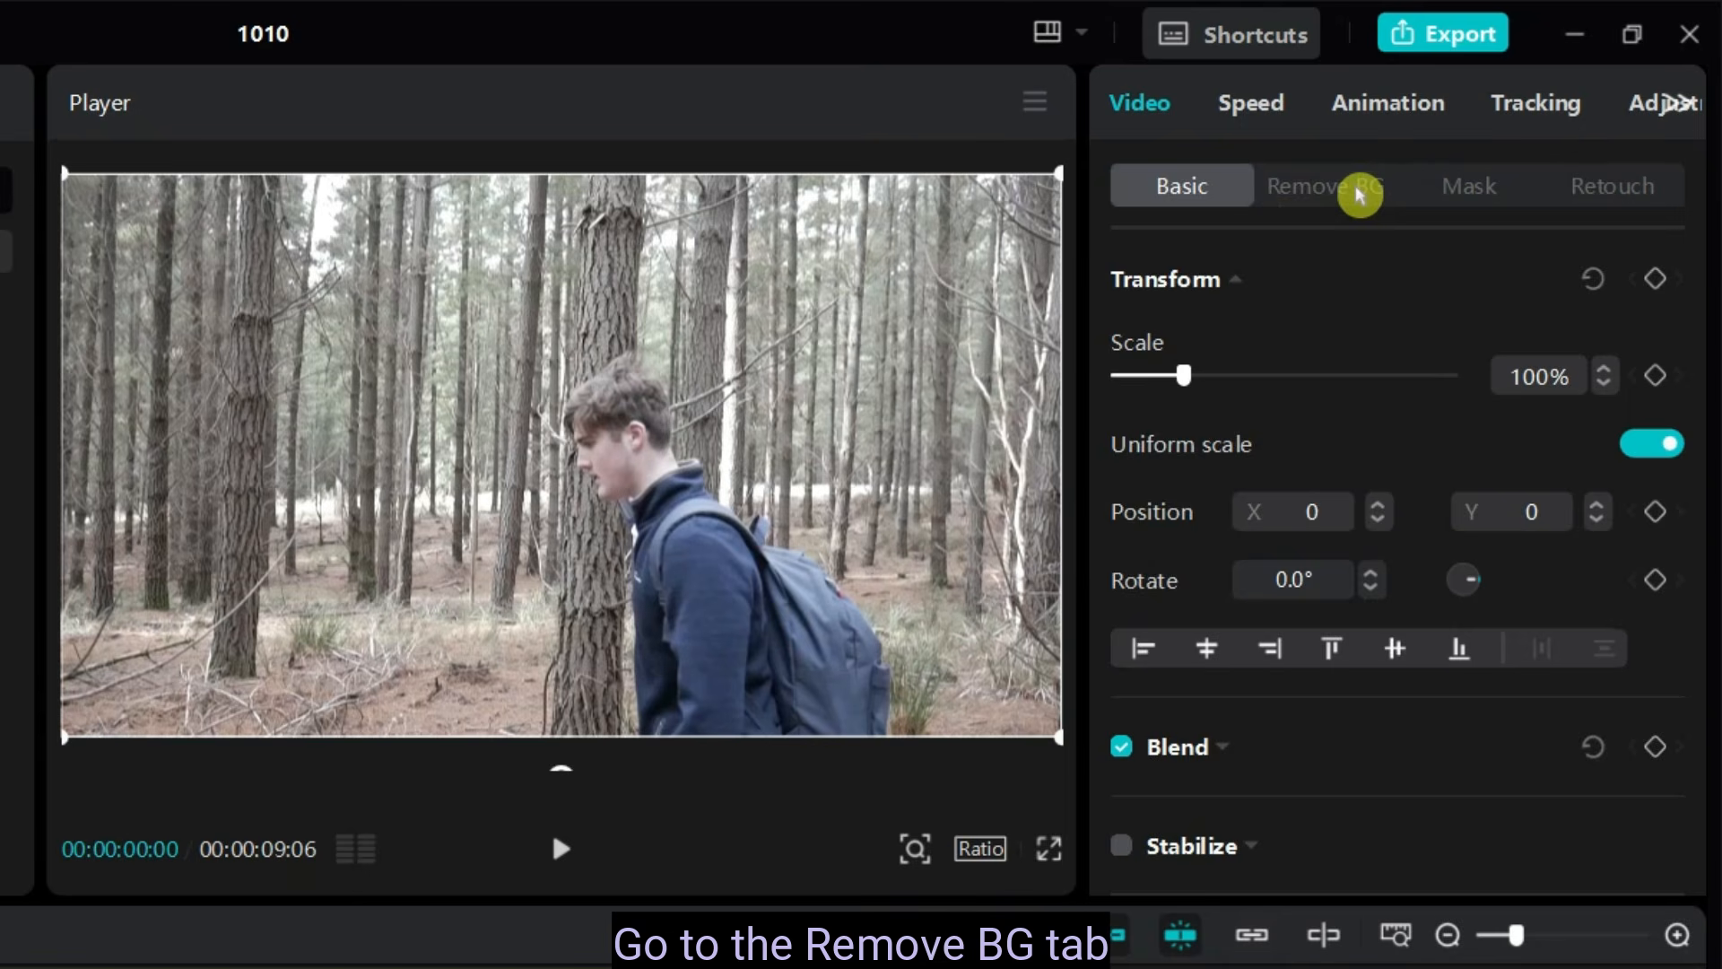
click(1359, 190)
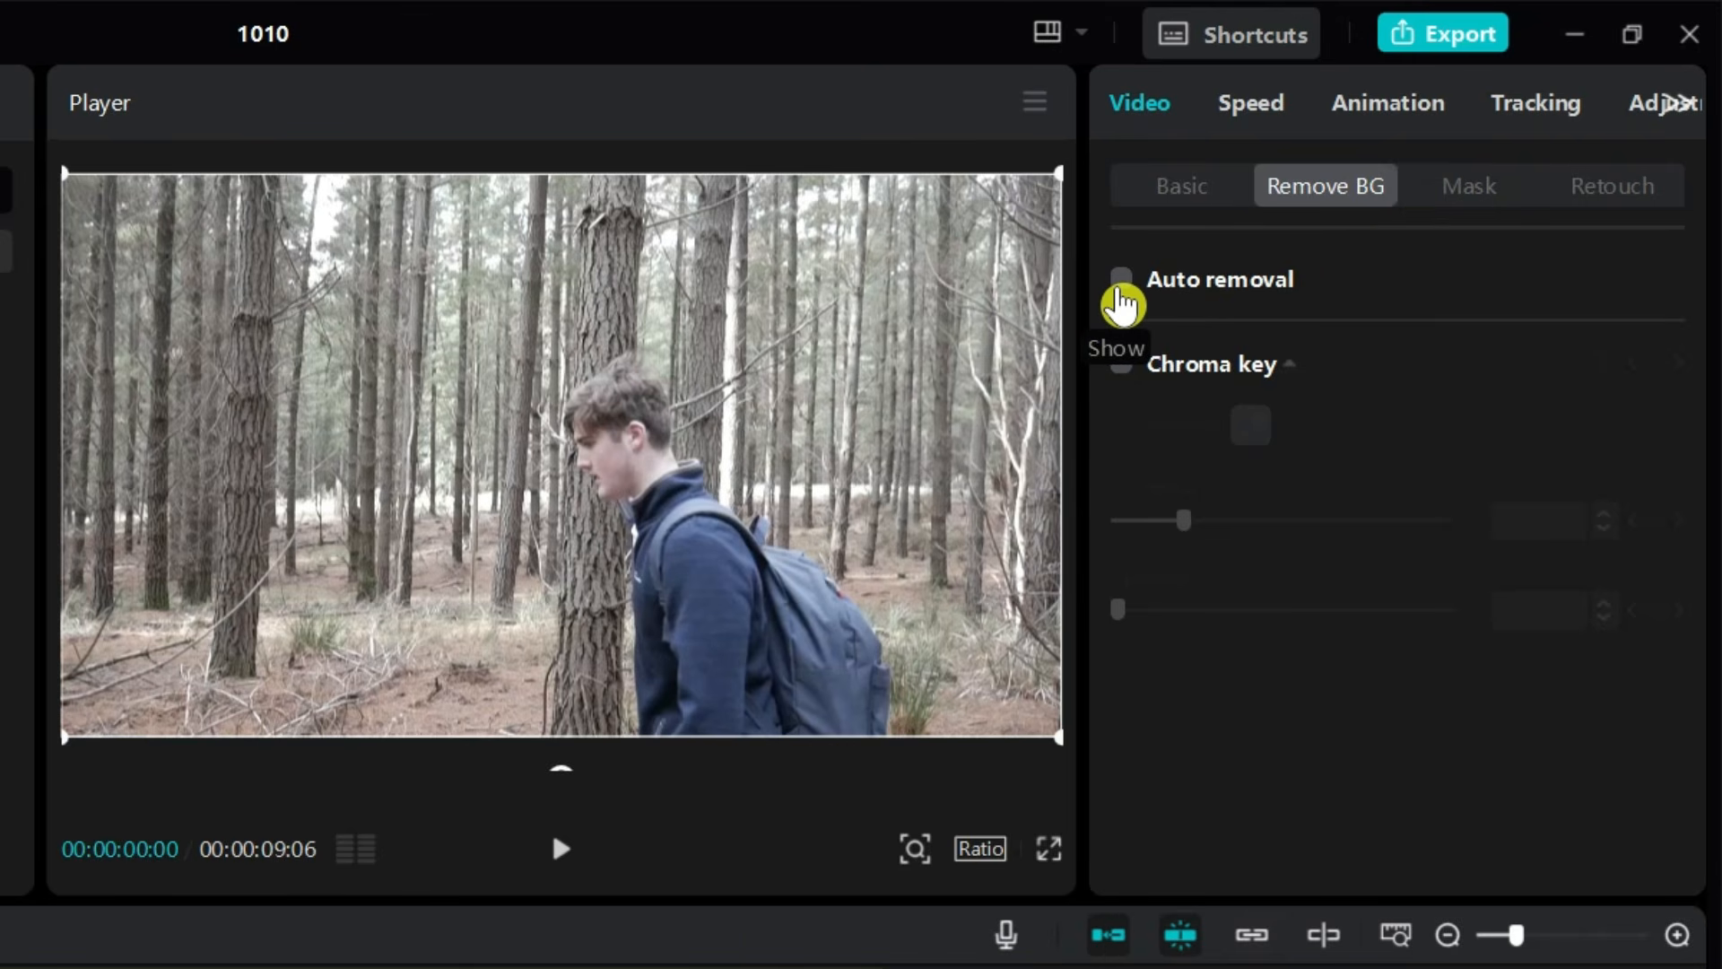
click(1121, 281)
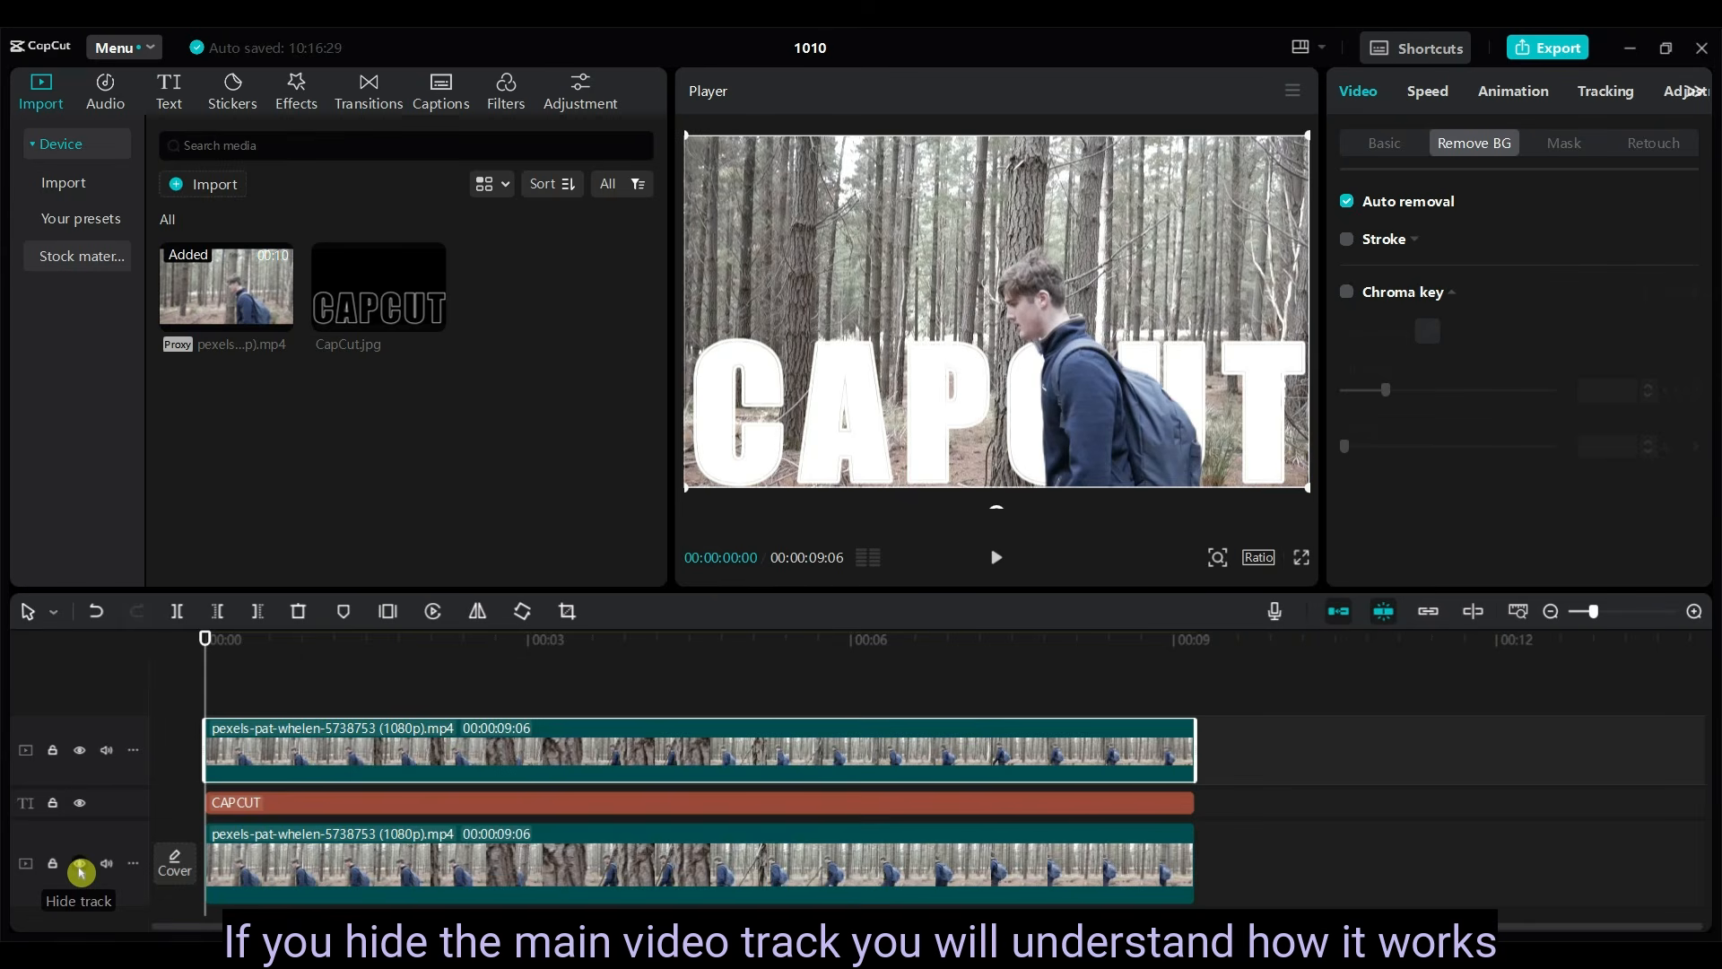
click(80, 862)
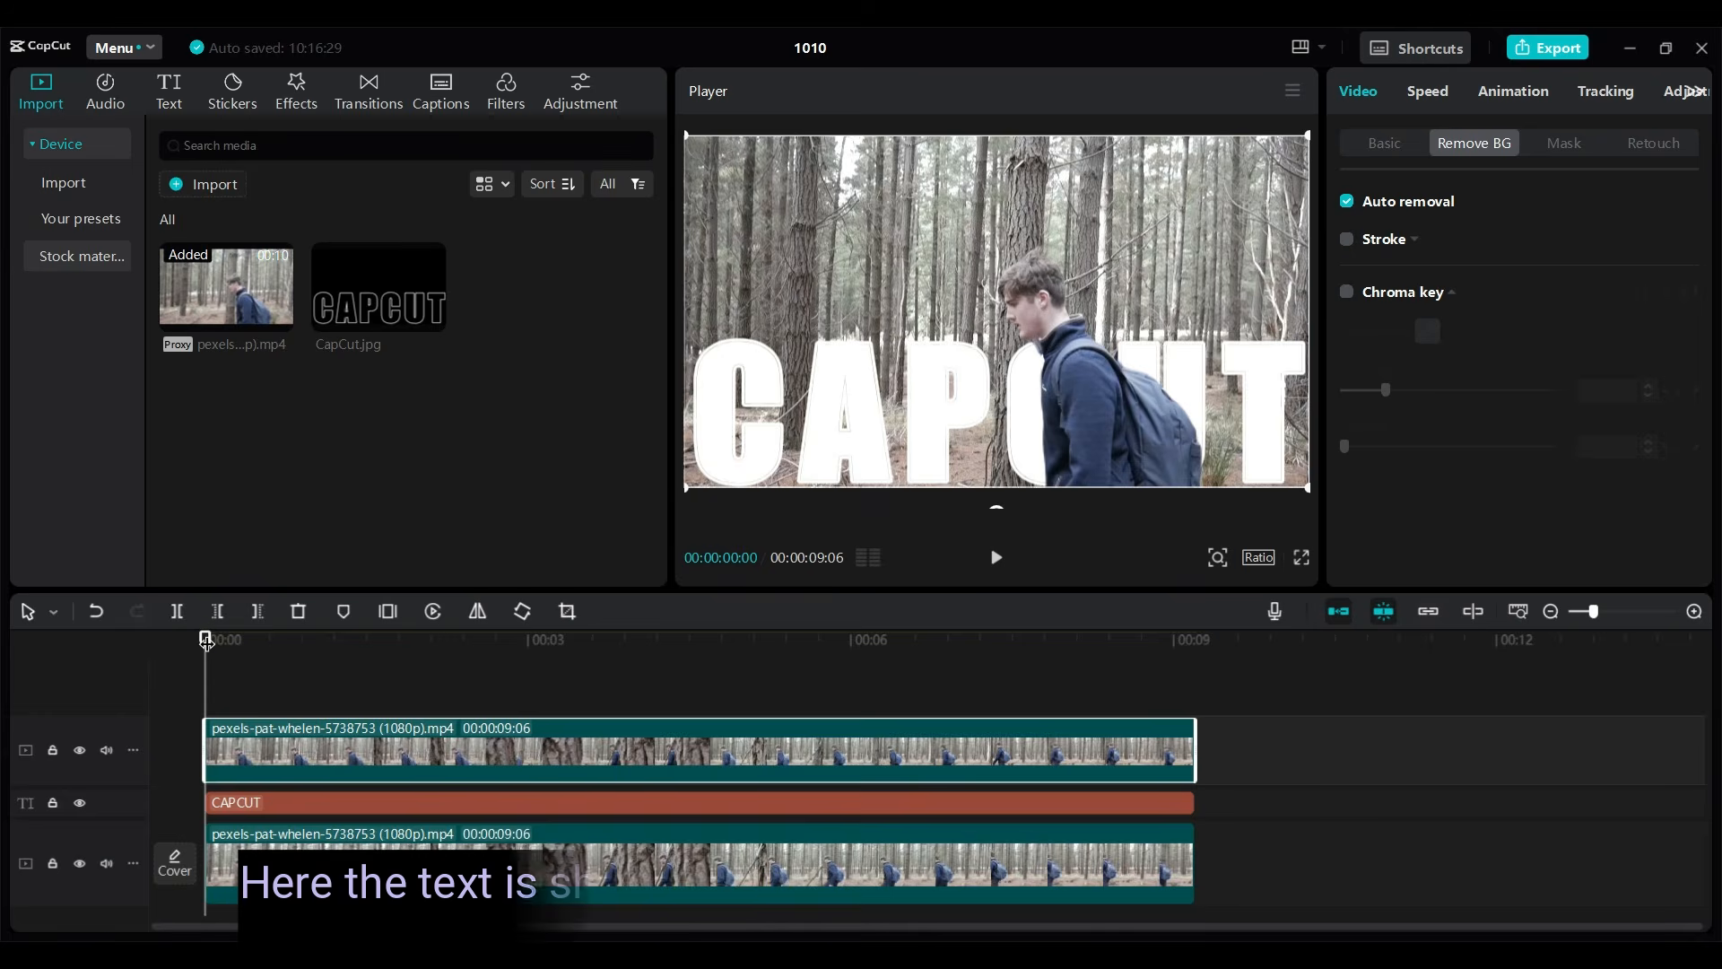
drag(206, 638, 704, 639)
drag(817, 656, 1209, 740)
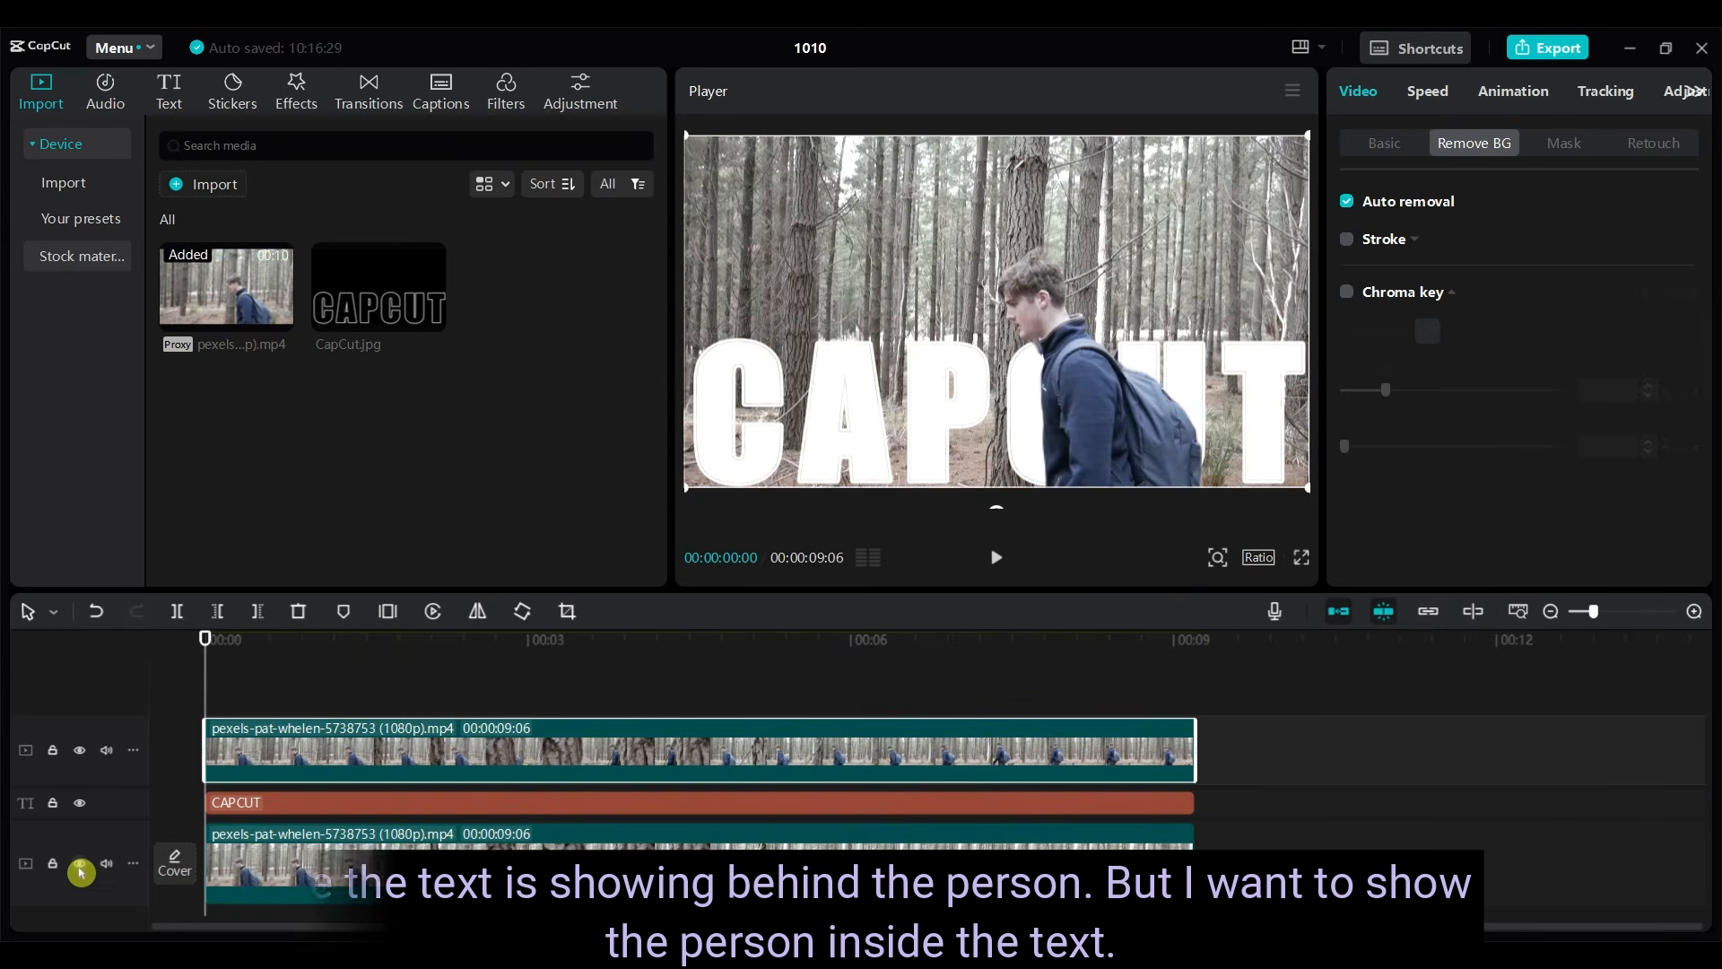
- Add CapCut.jpg on a new track above the cutout video, starting at 00:00, and extend its duration to 00:00:09:06
click(343, 290)
drag(331, 357, 208, 682)
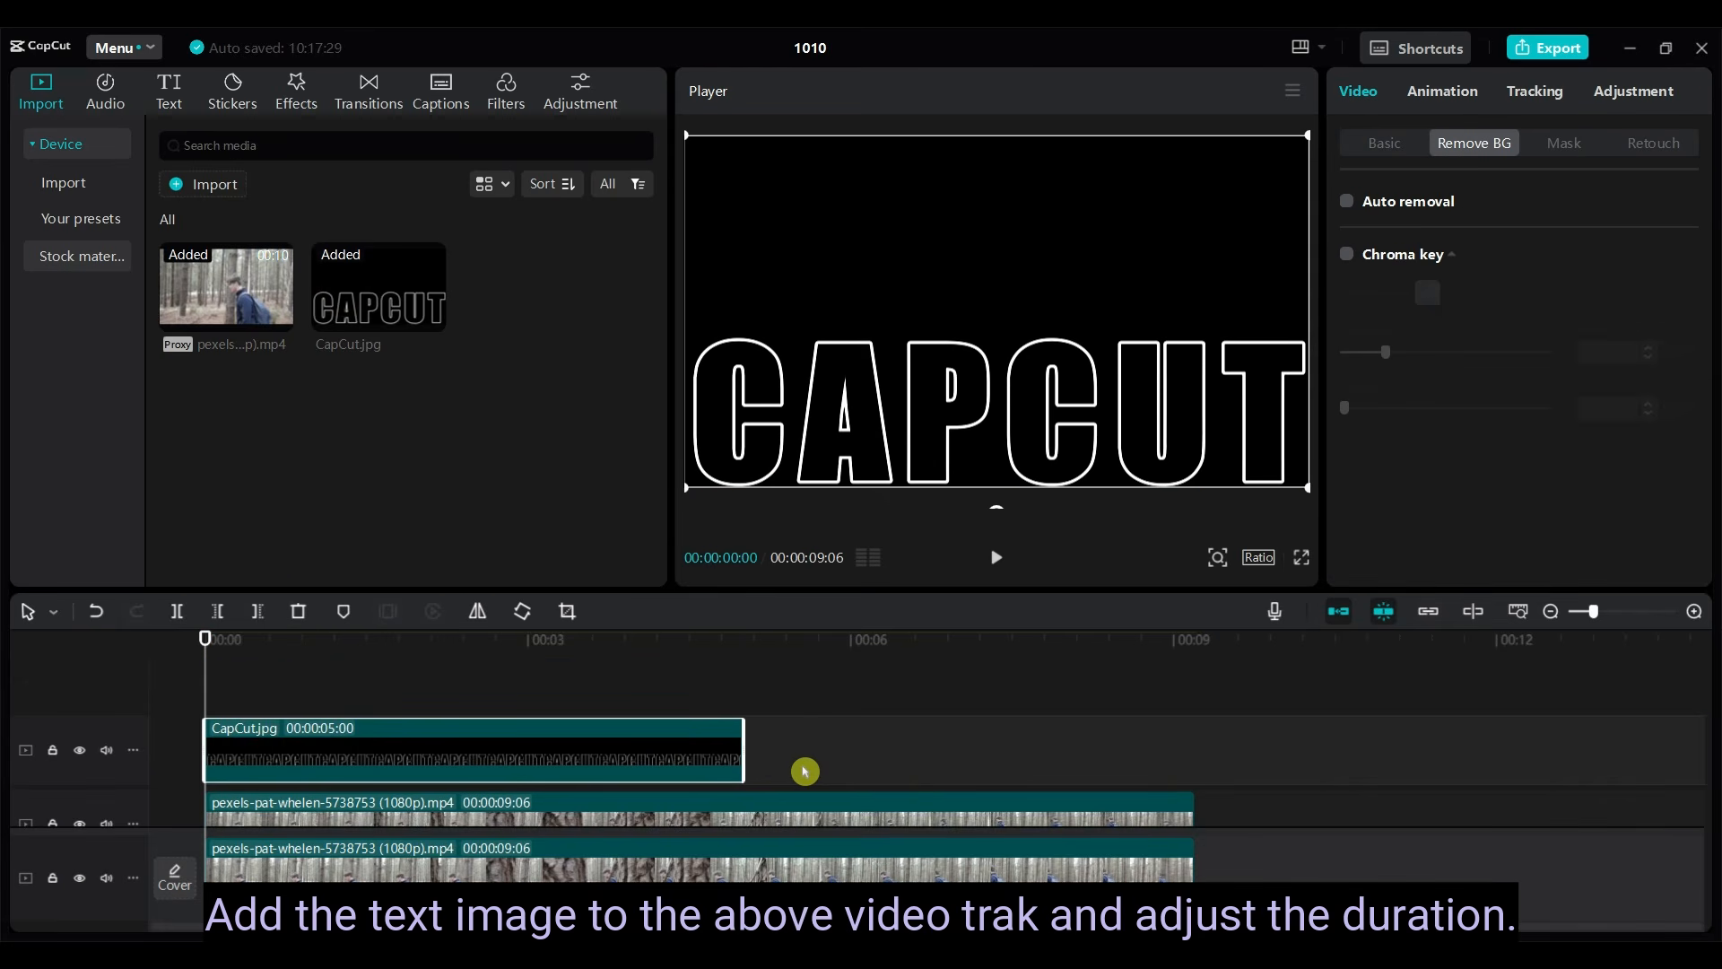
drag(743, 748, 1193, 718)
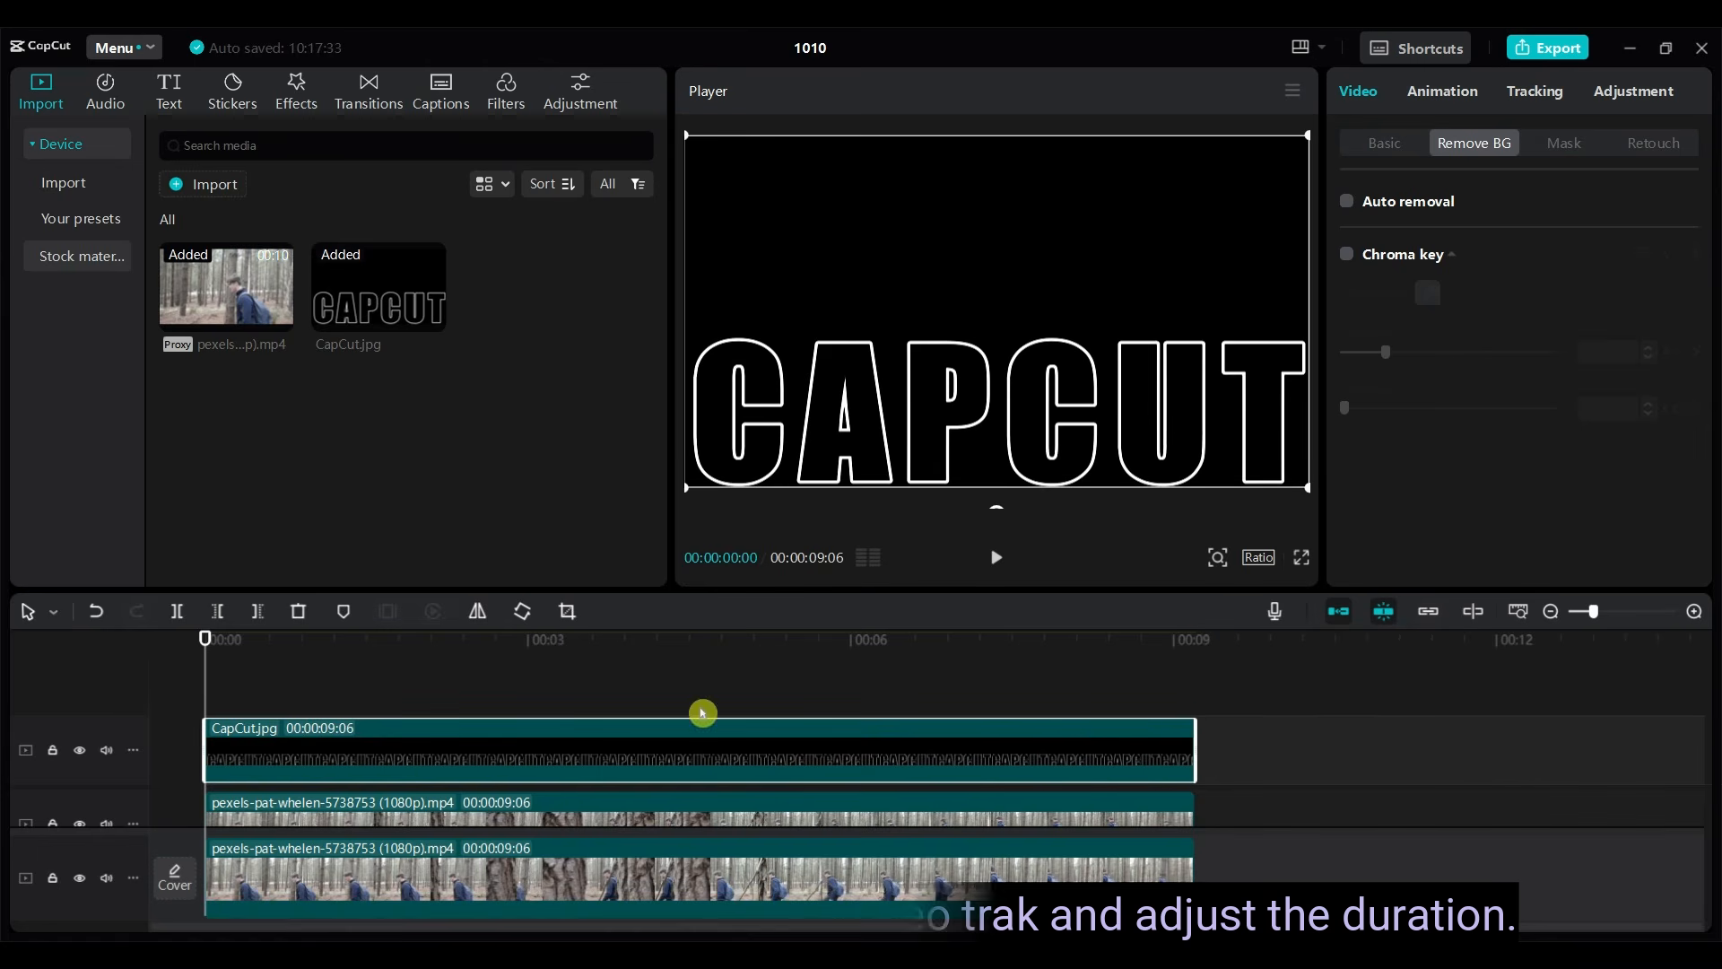
- Set the blend mode of the CapCut.jpg clip to Screen and view the composite in the full-screen preview
click(337, 753)
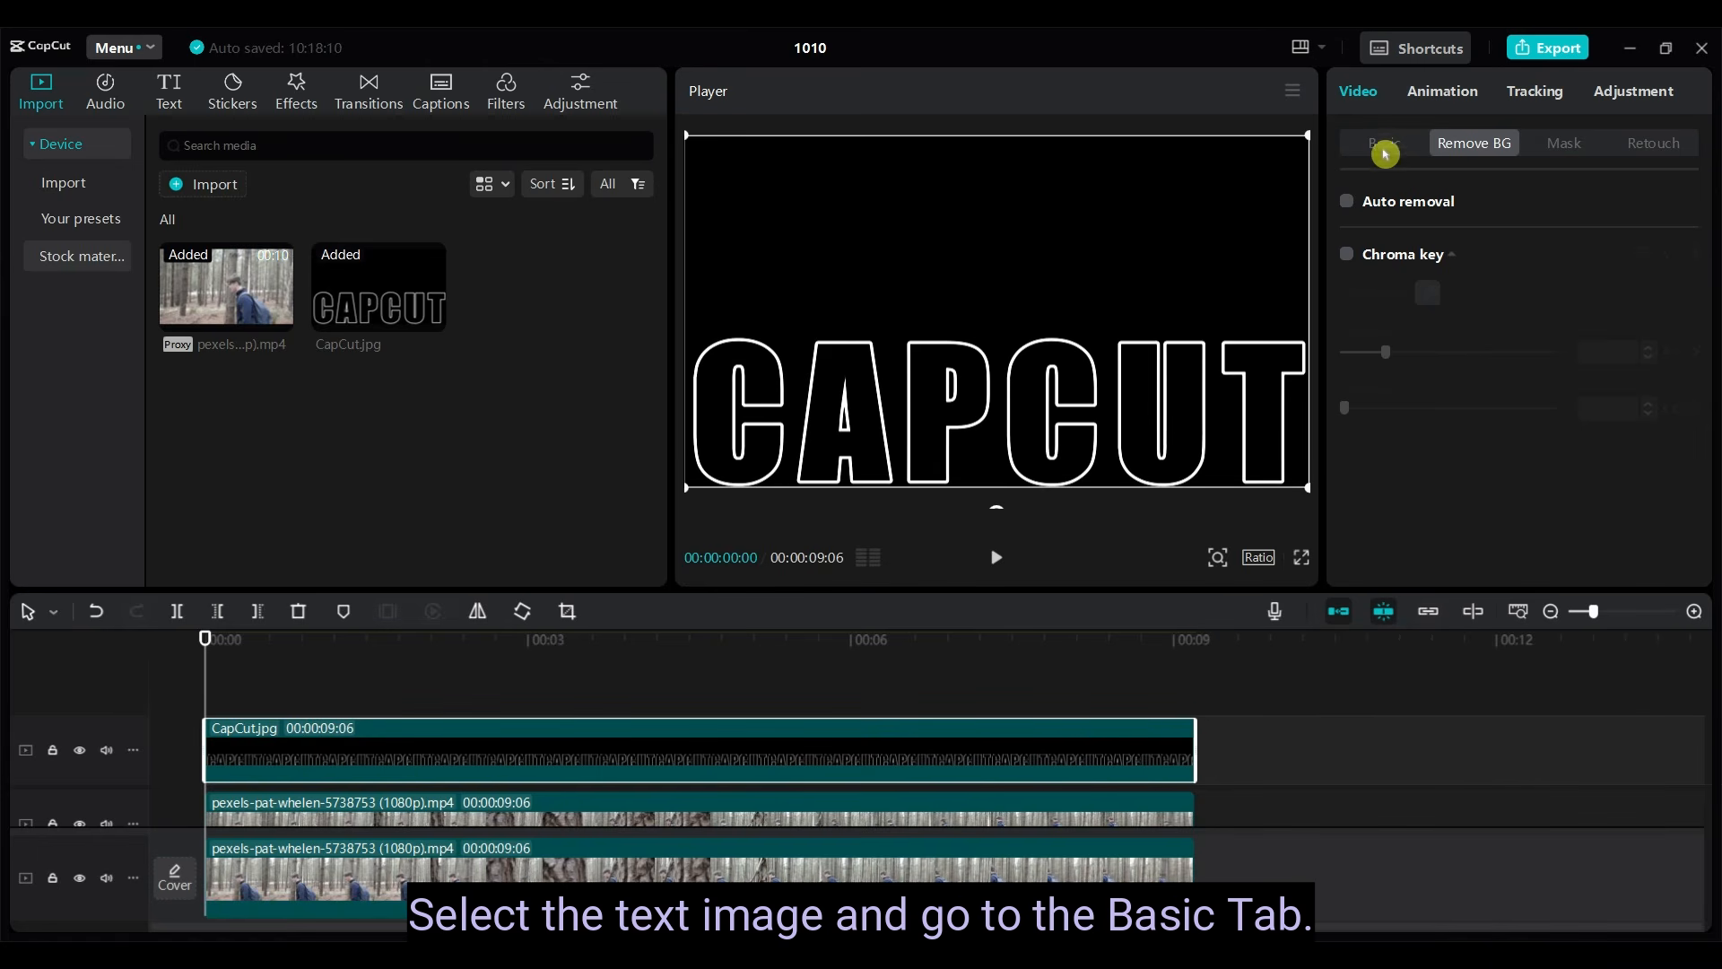
click(1385, 145)
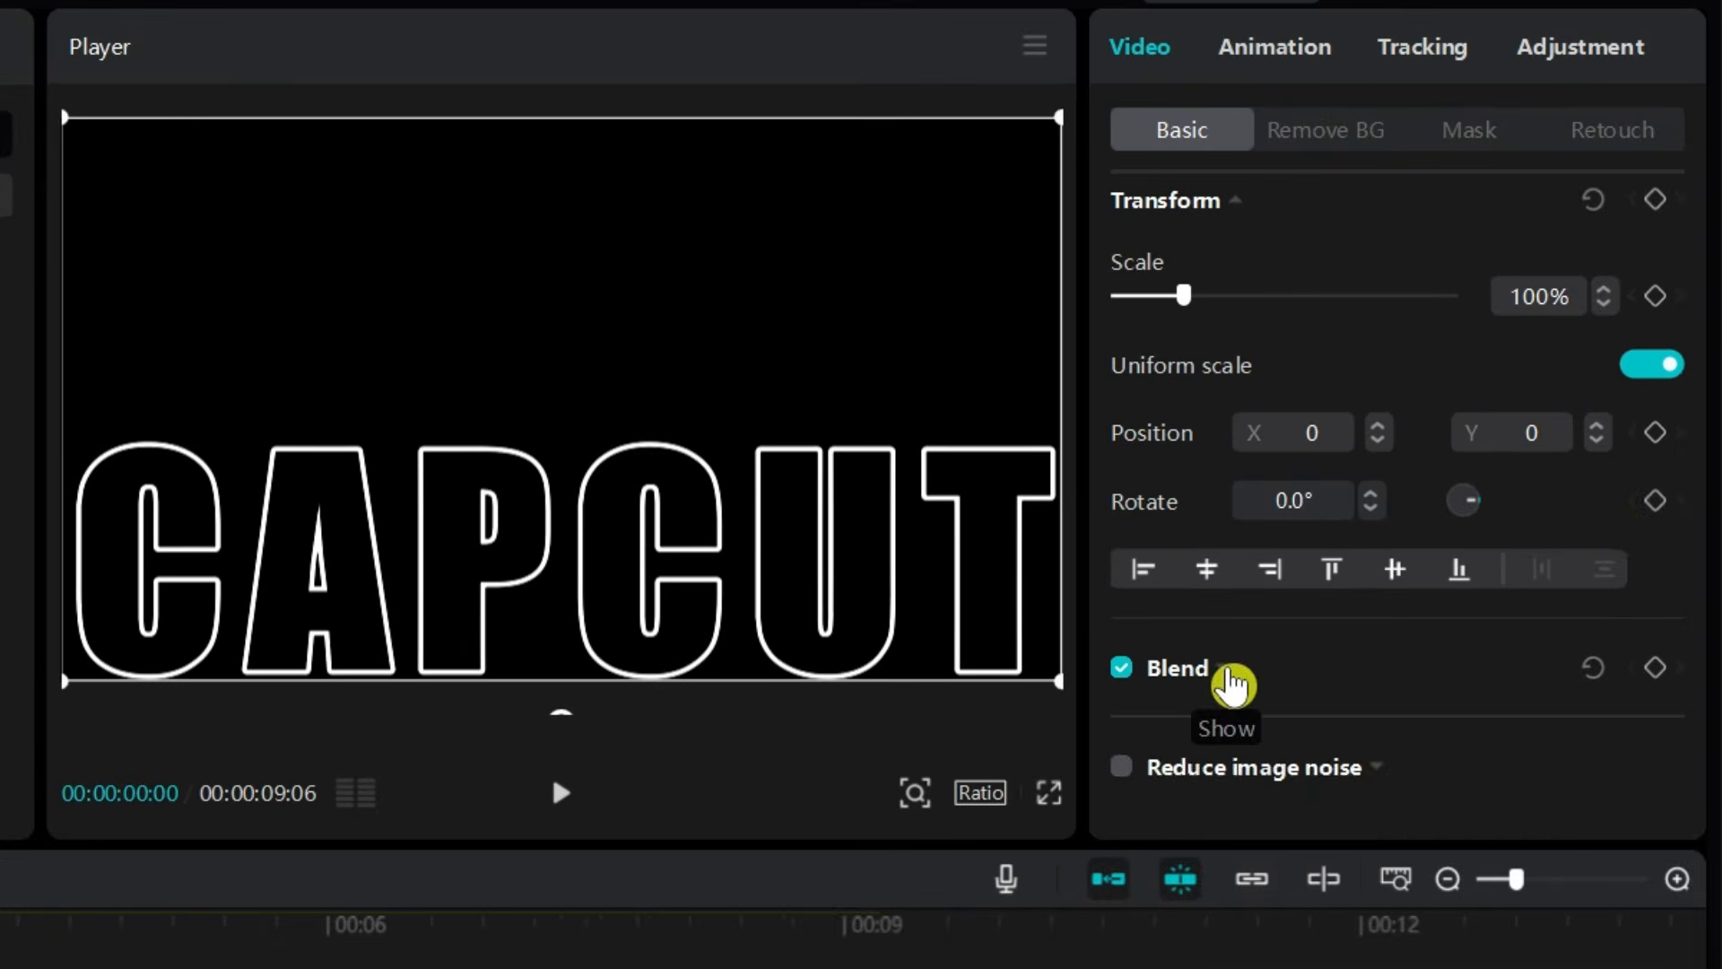
click(1232, 685)
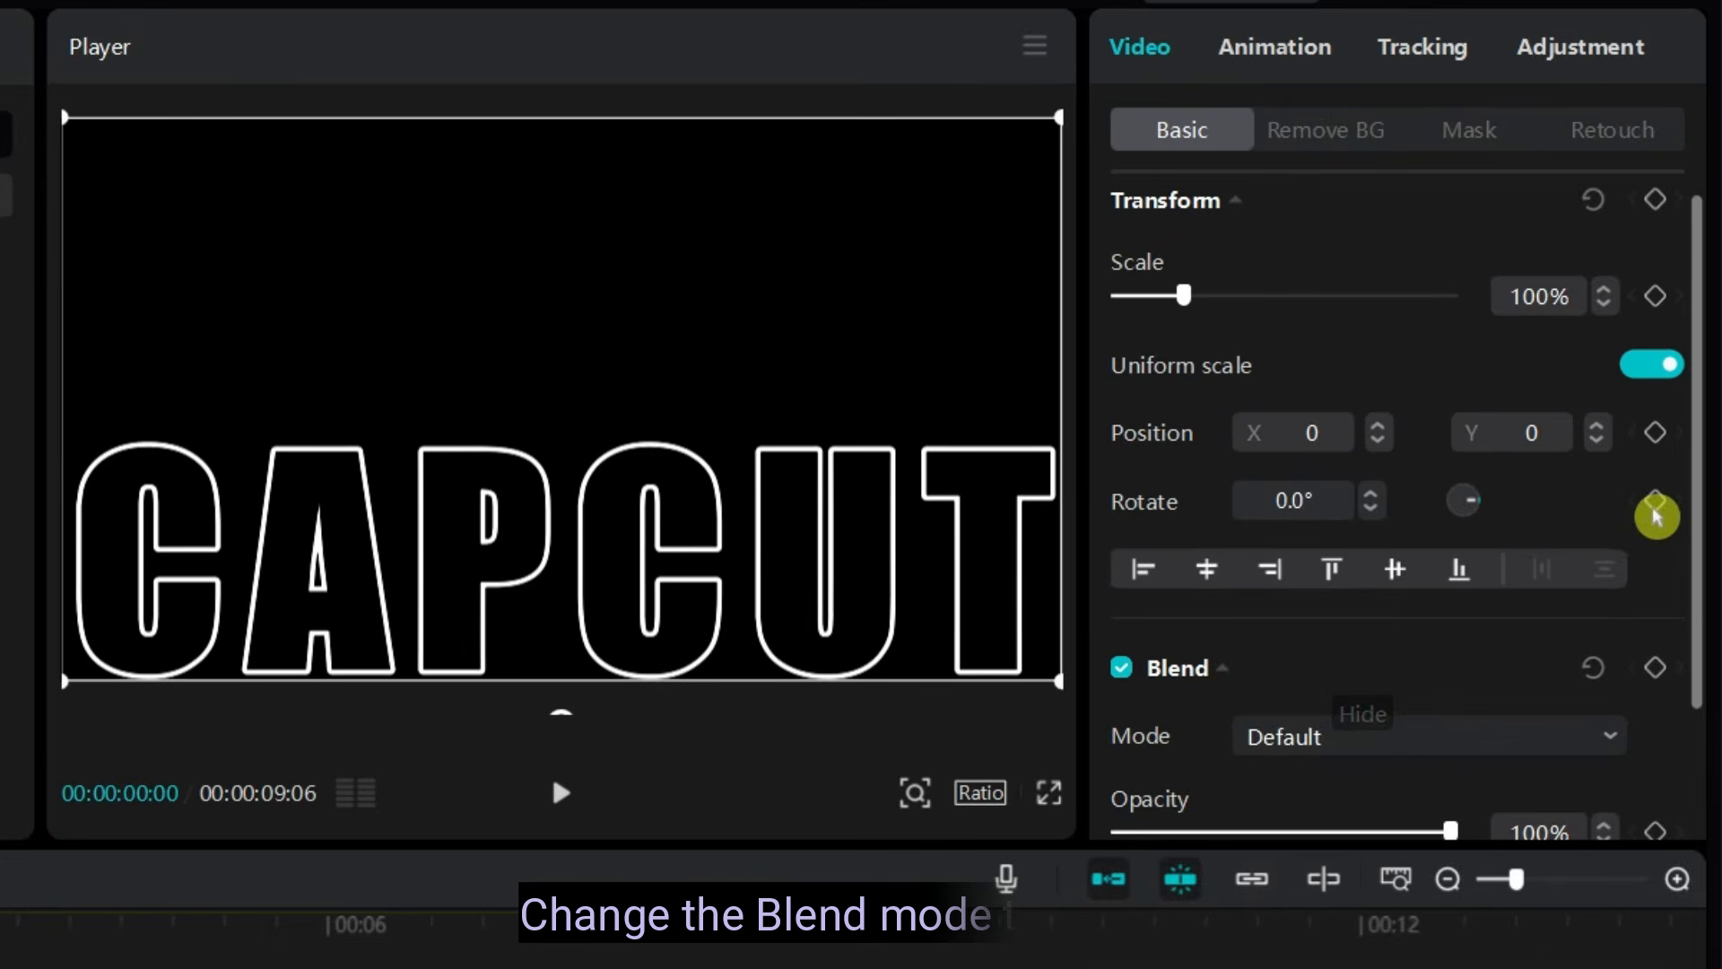
drag(1702, 362, 1704, 639)
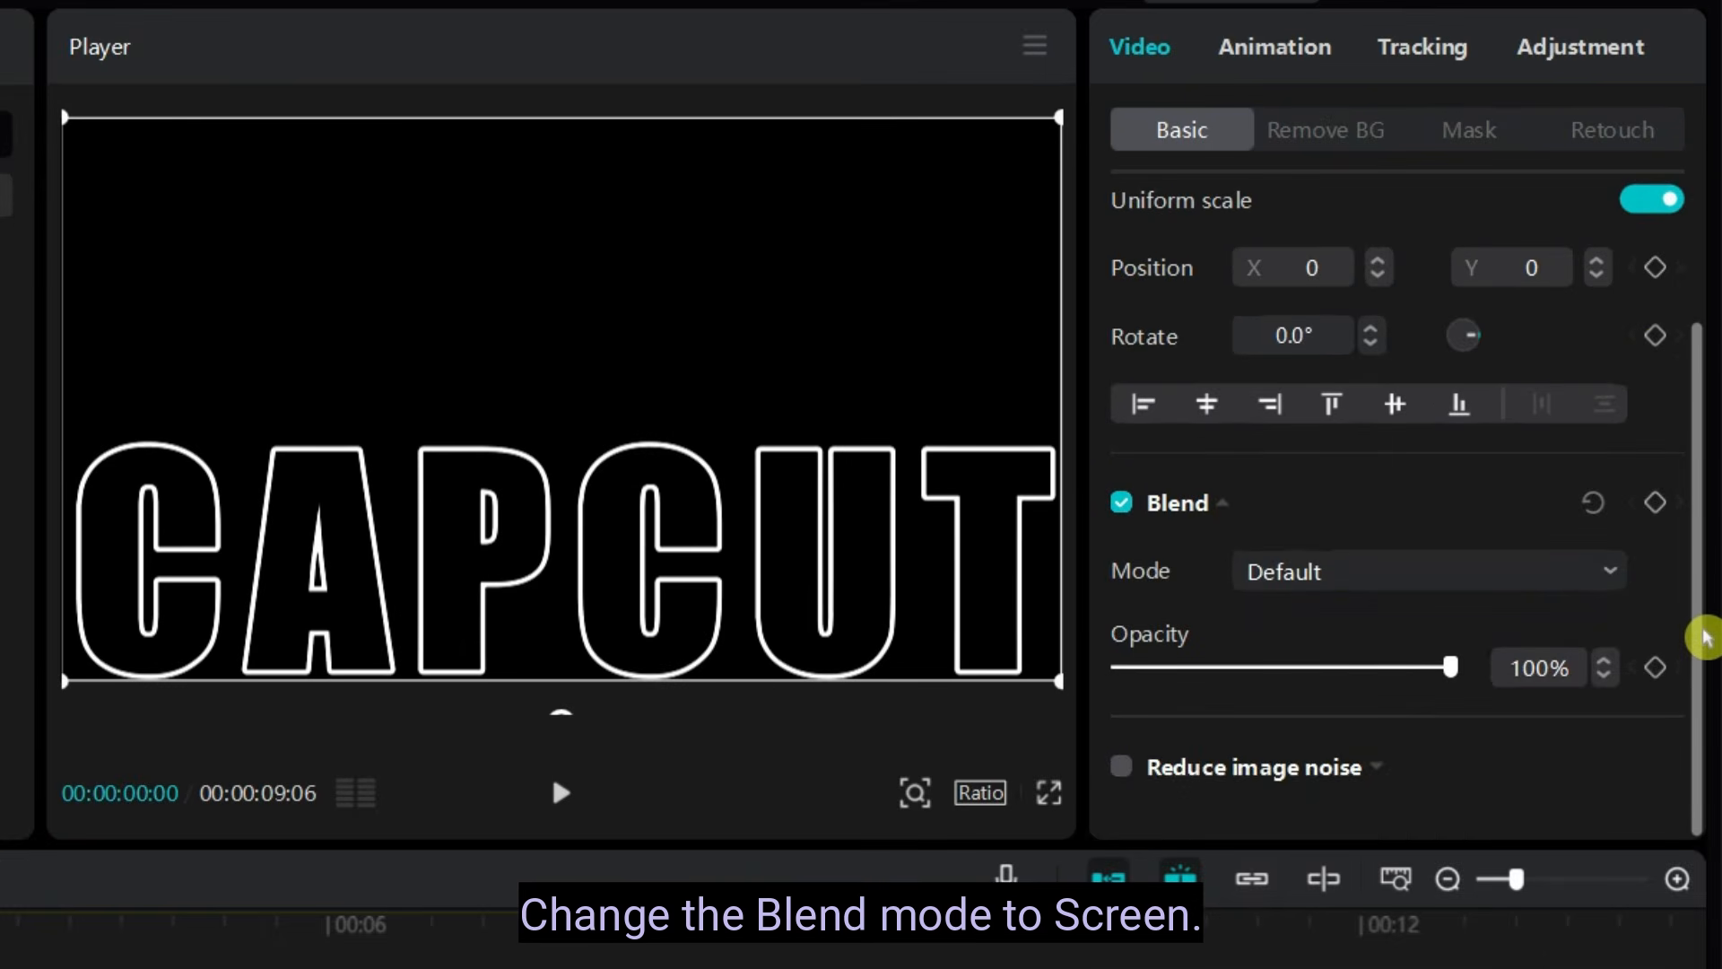
click(1300, 579)
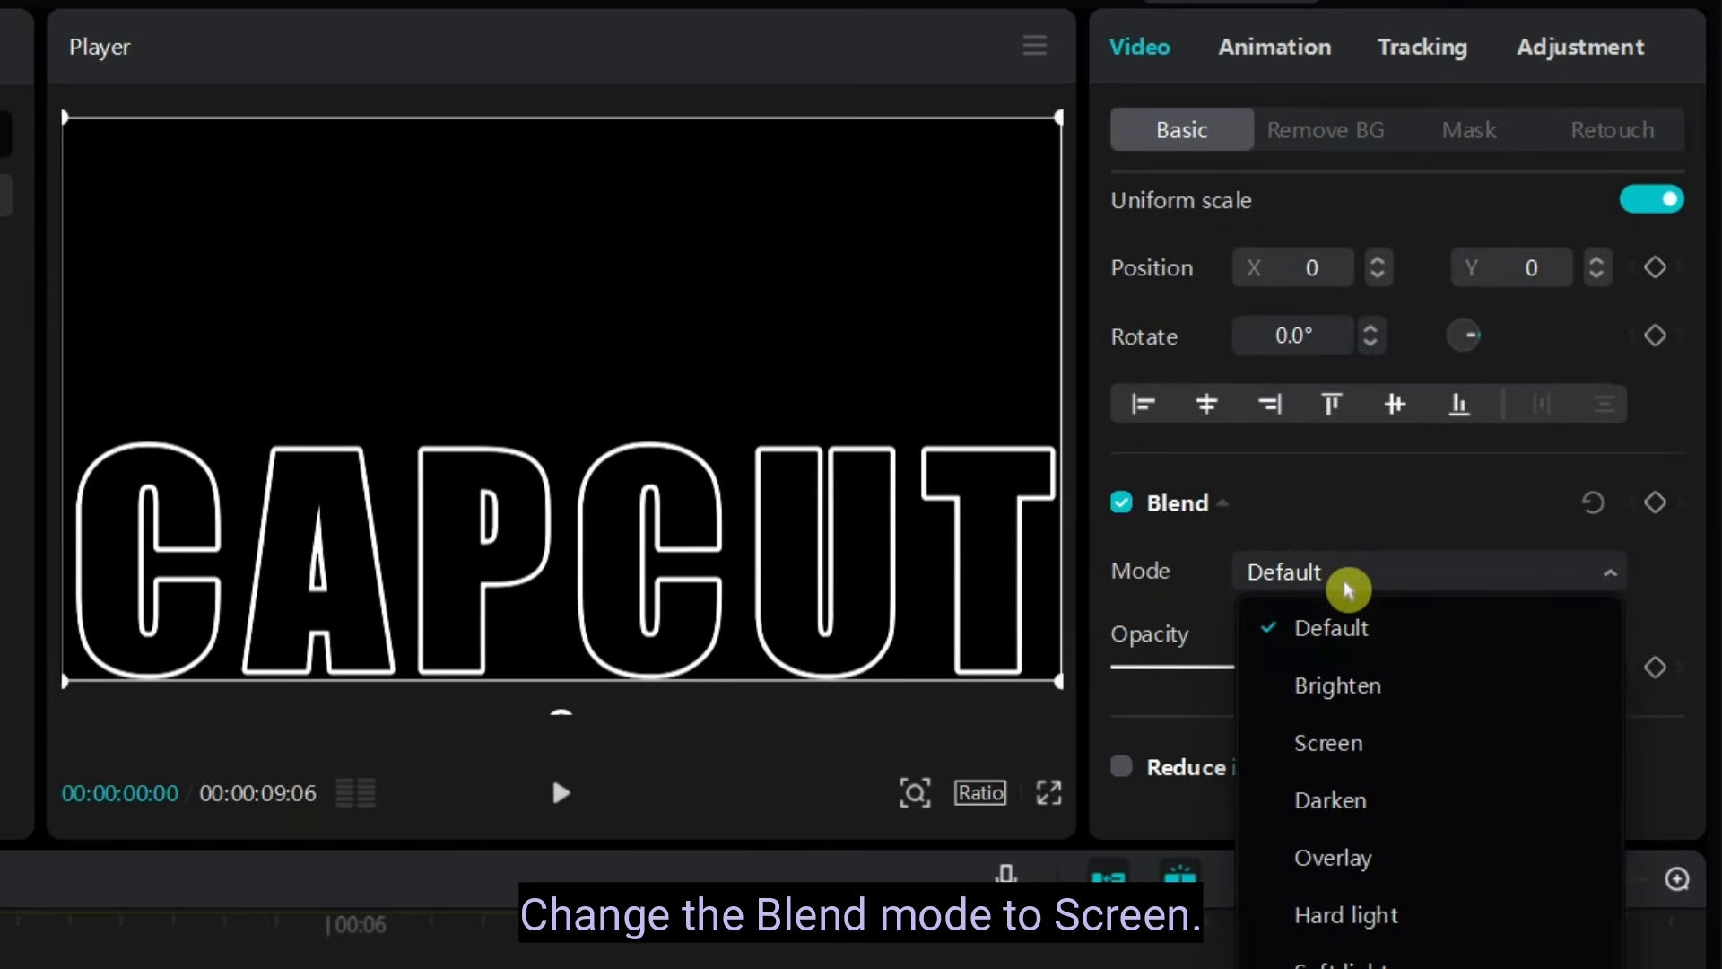
click(1388, 759)
key(ctrl+shift+f)
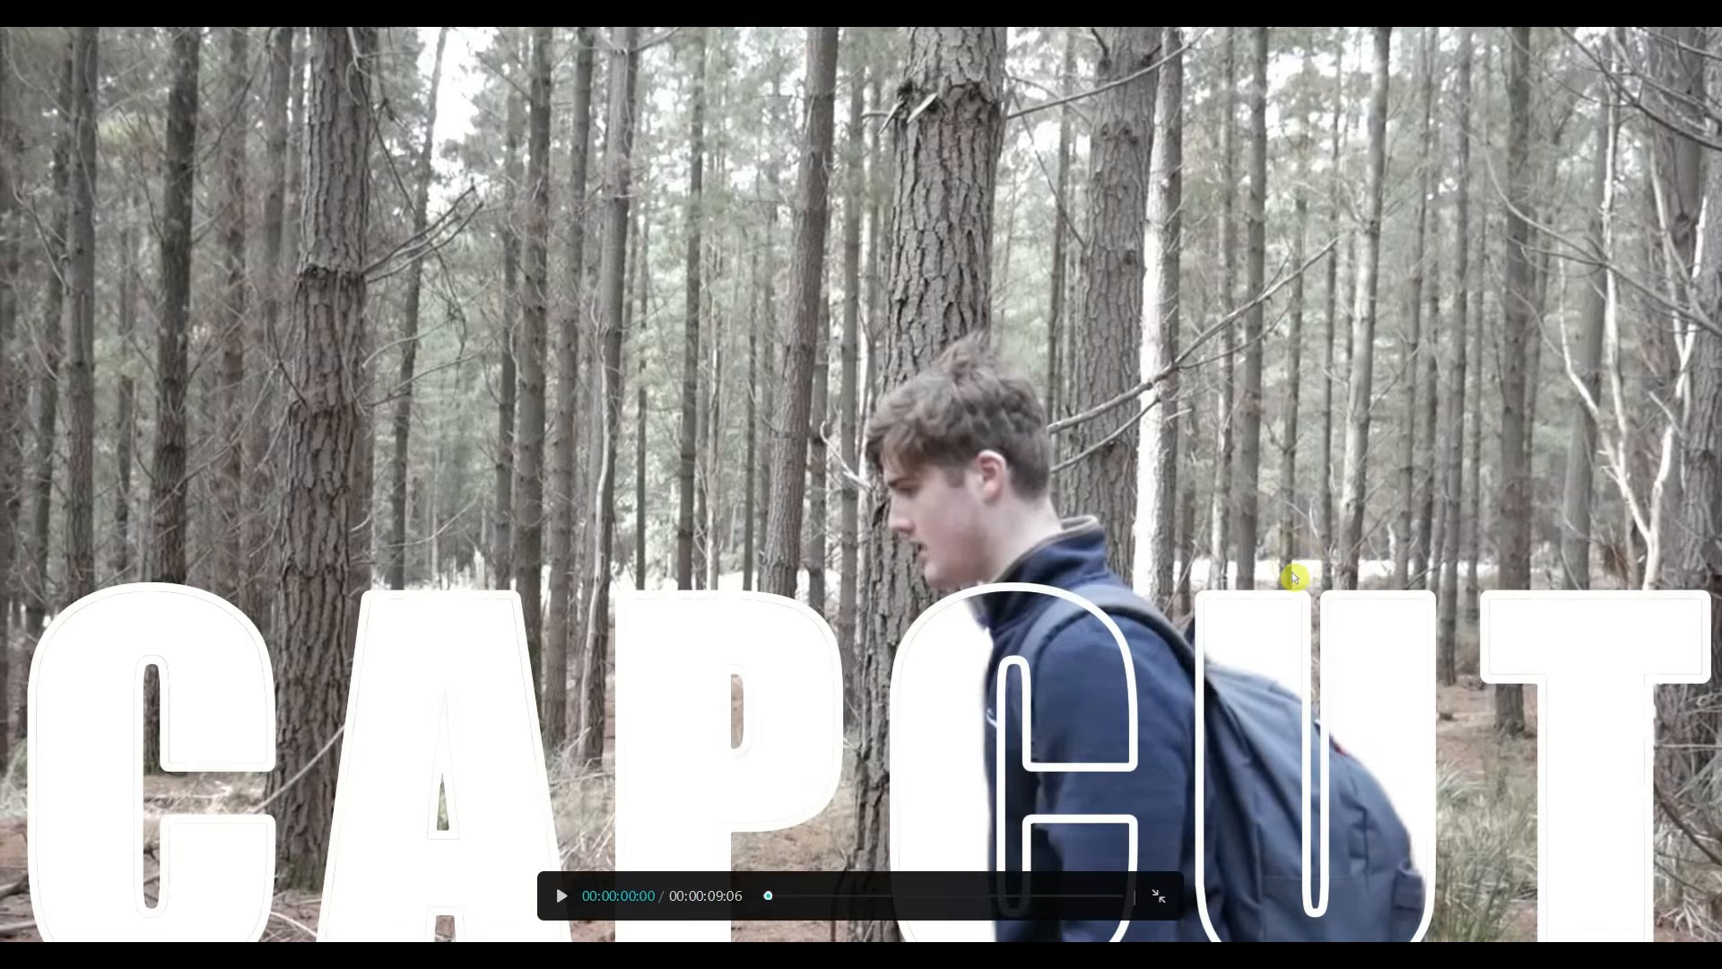